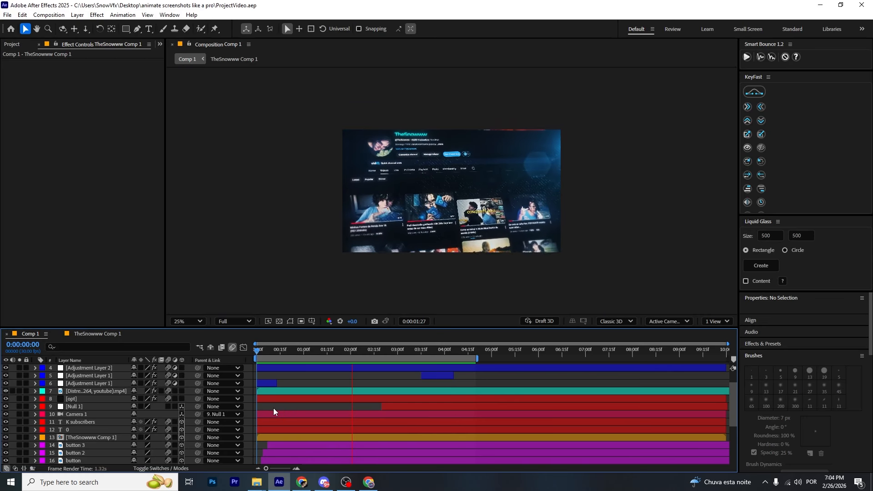
Create a new 1920x1080 composition at 30 fps with a duration of 0:00:10:00
{"action": "key", "text": "space"}
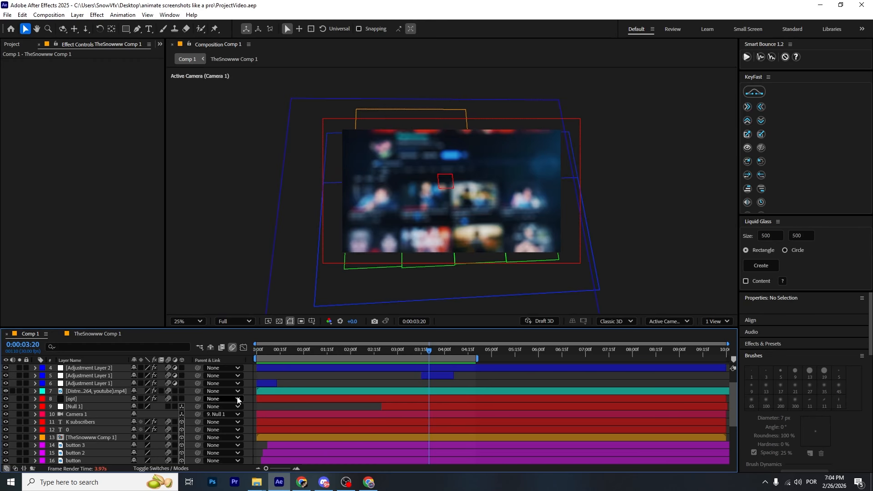
{"action": "key", "text": "ctrl+n"}
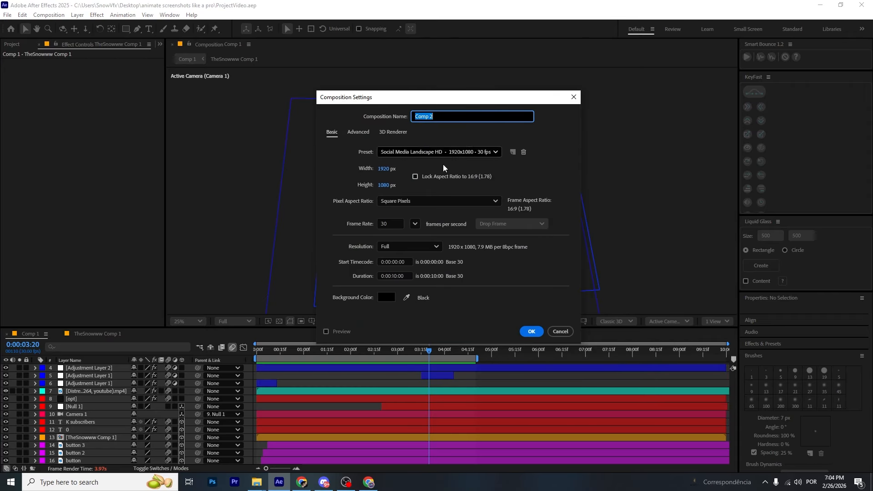
{"action": "left_click", "coordinate": [409, 276]}
{"action": "left_click", "coordinate": [531, 331]}
Switch to Chrome, open the Videos page of the TheSnowww YouTube channel, and look over its video grid
{"action": "key", "text": "alt+Tab"}
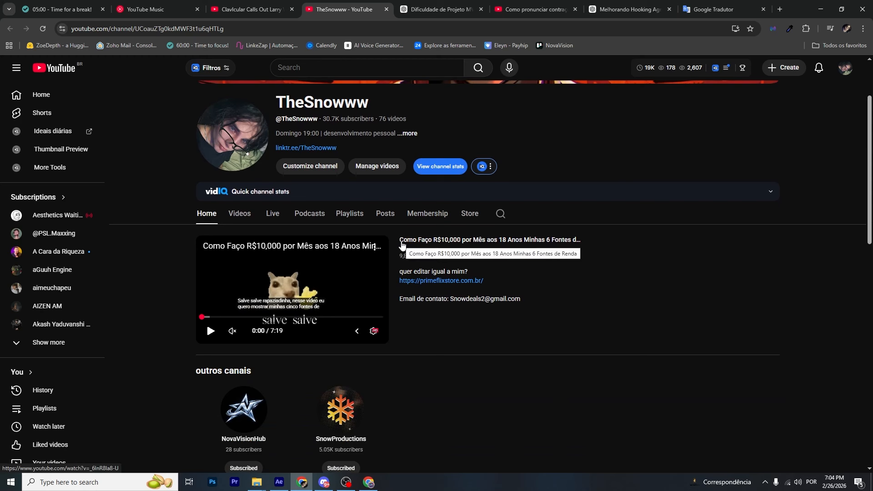
{"action": "left_click", "coordinate": [246, 216]}
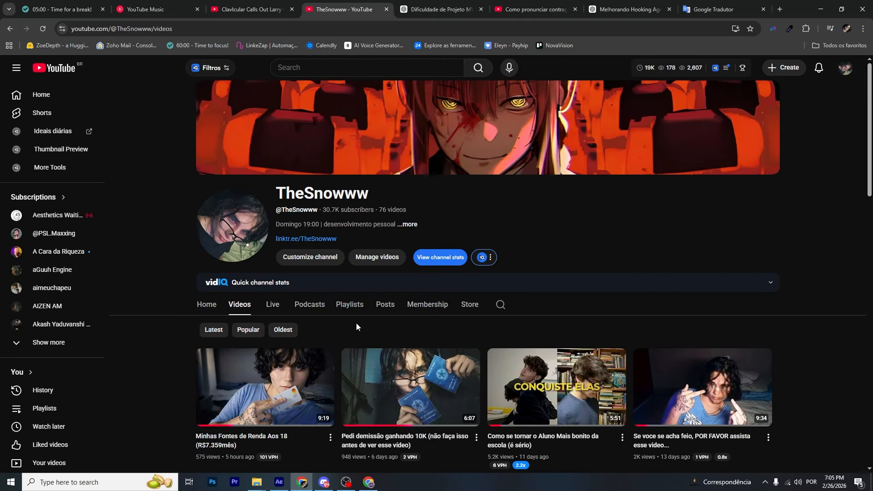
{"action": "scroll", "coordinate": [538, 396], "scroll_direction": "down", "scroll_amount": 4}
{"action": "scroll", "coordinate": [574, 284], "scroll_direction": "up", "scroll_amount": 4}
{"action": "left_click", "coordinate": [805, 29]}
{"action": "scroll", "coordinate": [727, 211], "scroll_direction": "down", "scroll_amount": 3}
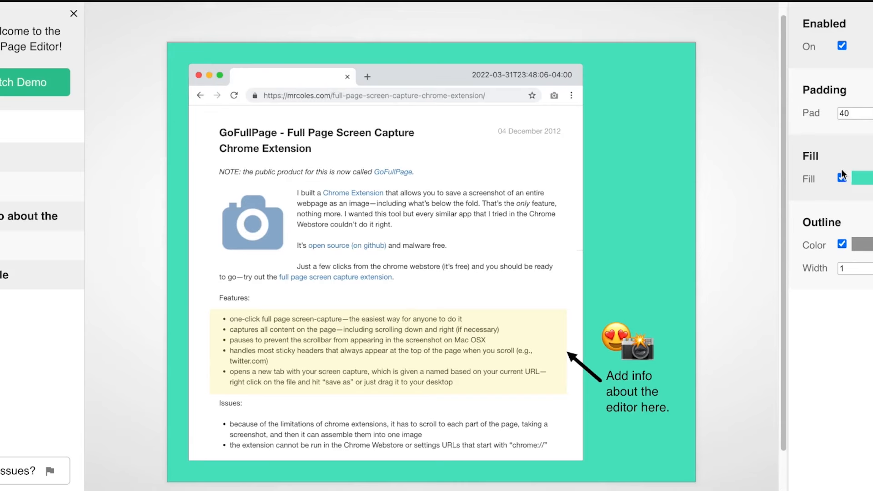
Set the background fill around the page capture to light blue, hex B0CDF0, in the GoFullPage editor
{"action": "left_click", "coordinate": [860, 178]}
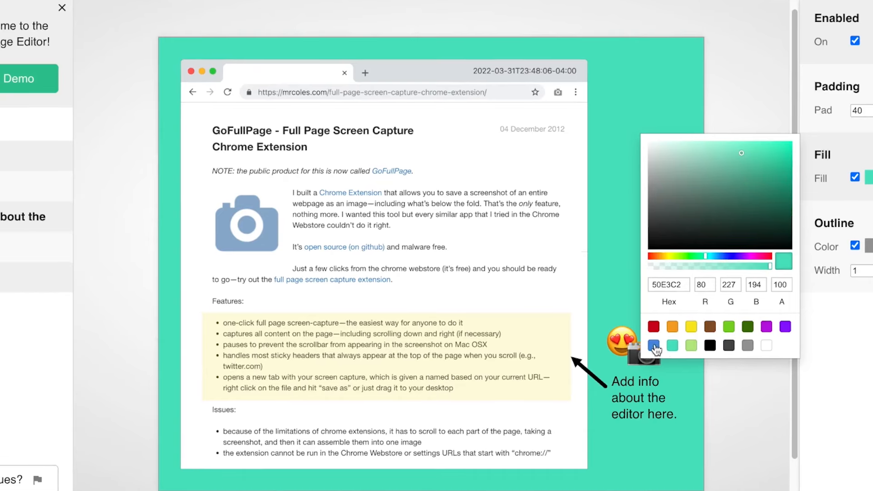
{"action": "left_click", "coordinate": [653, 346]}
{"action": "left_click", "coordinate": [689, 147]}
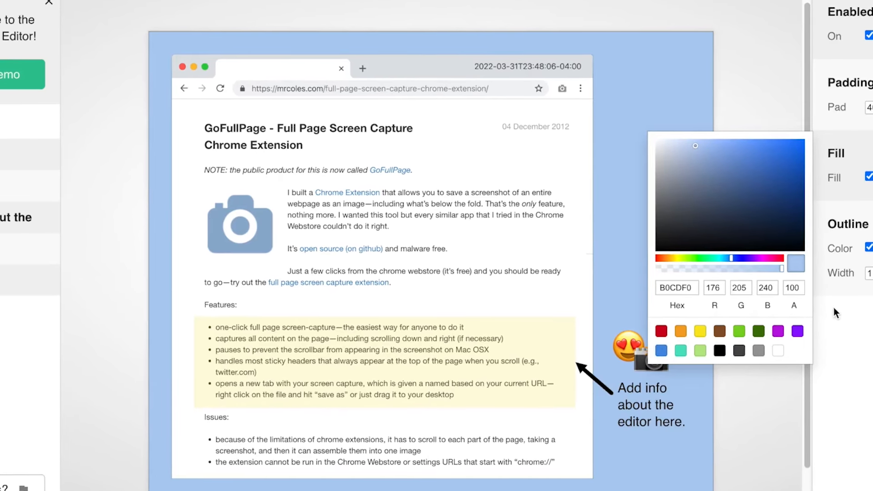
{"action": "left_click", "coordinate": [846, 311]}
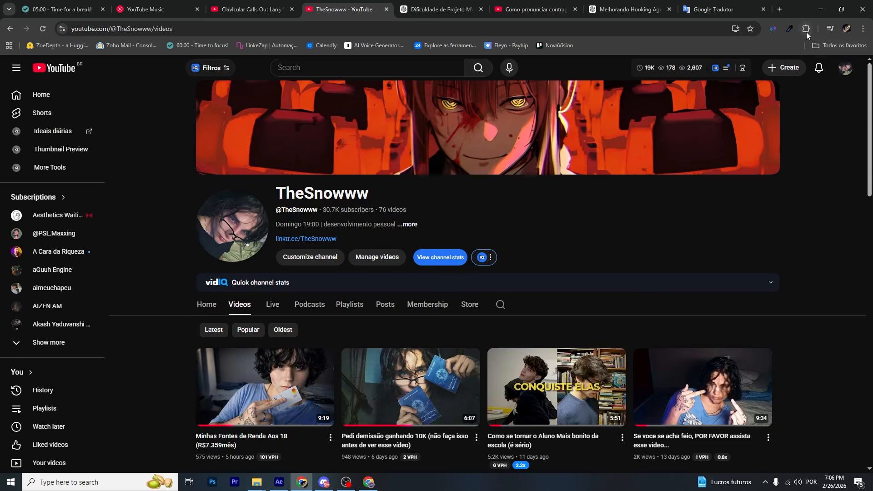
Capture the channel's entire Videos page with the GoFullPage extension and download the capture as a PNG image
{"action": "left_click", "coordinate": [806, 32]}
{"action": "left_click", "coordinate": [717, 178]}
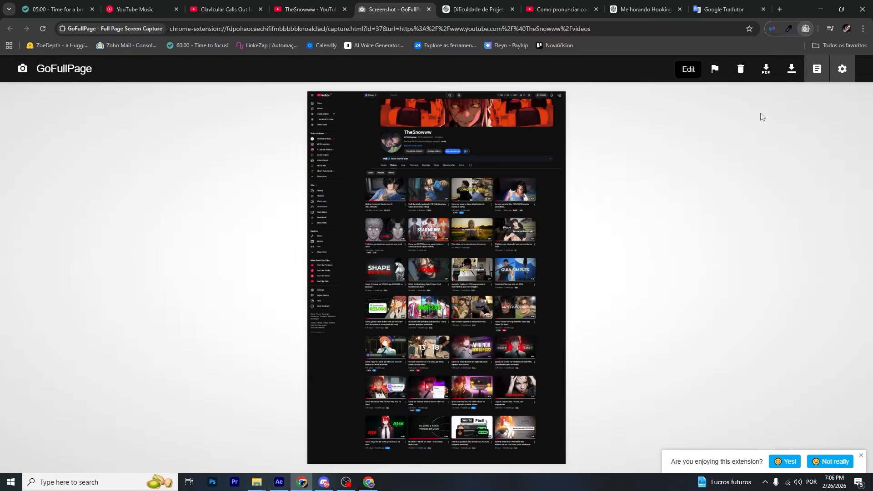
{"action": "left_click", "coordinate": [790, 68]}
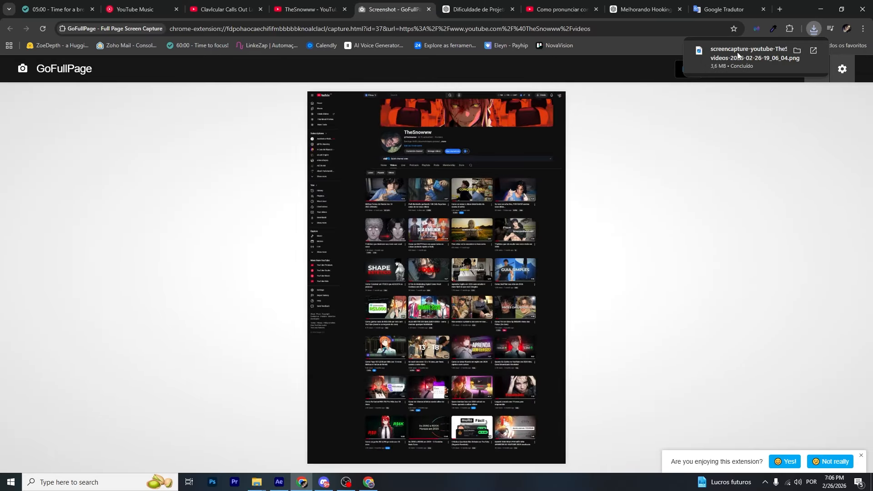
Switch to After Effects and place the downloaded full-page screenshot as a layer in the new composition
{"action": "left_click_drag", "start_coordinate": [364, 336], "coordinate": [435, 199]}
{"action": "scroll", "coordinate": [433, 196], "scroll_direction": "up", "scroll_amount": 2}
{"action": "scroll", "coordinate": [362, 299], "scroll_direction": "down", "scroll_amount": 3}
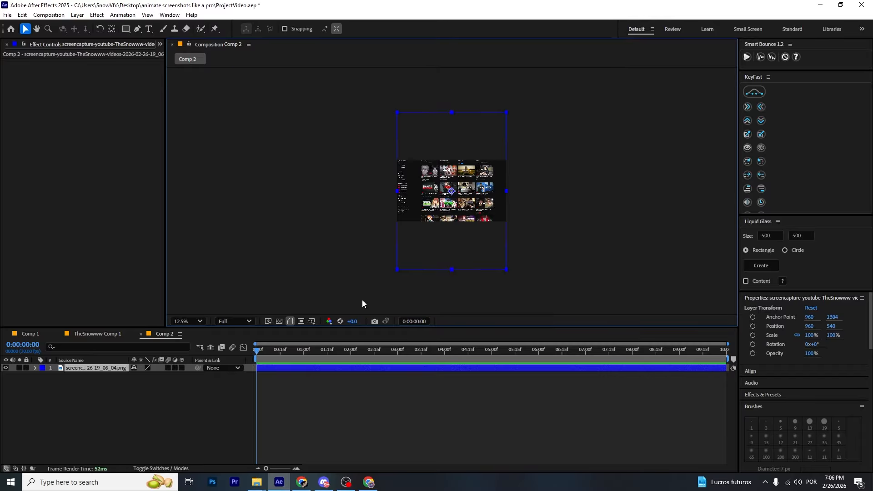
{"action": "scroll", "coordinate": [362, 299], "scroll_direction": "up", "scroll_amount": 3}
{"action": "scroll", "coordinate": [406, 236], "scroll_direction": "down", "scroll_amount": 2}
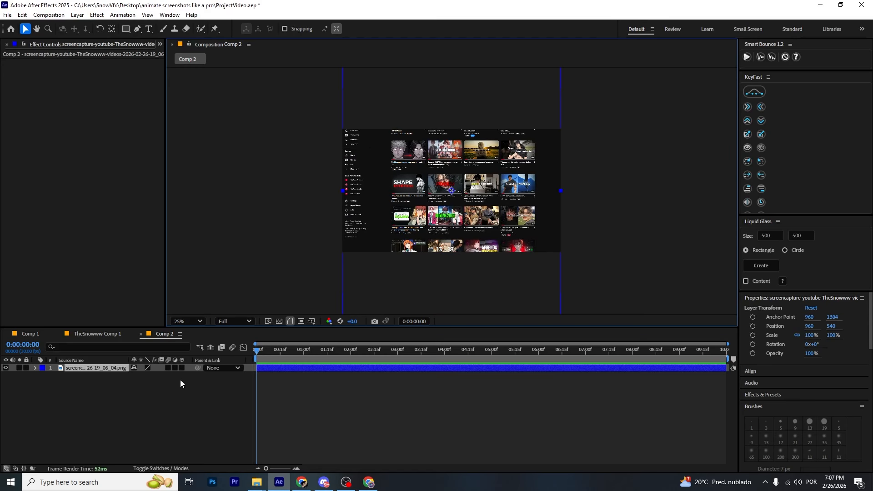
Add a camera with its default settings to the composition and make the screenshot a 3D layer
{"action": "key", "text": "ctrl+alt+shift+c"}
{"action": "key", "text": "Return"}
{"action": "key", "text": "Return"}
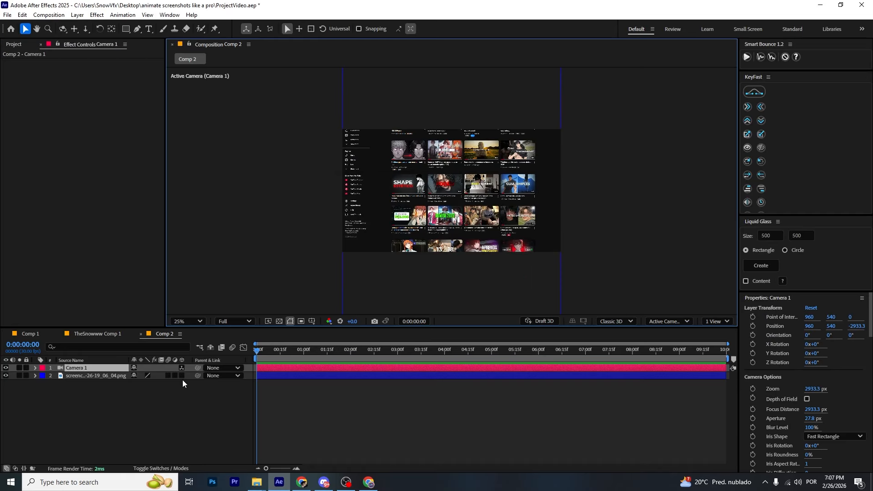
{"action": "key", "text": "c"}
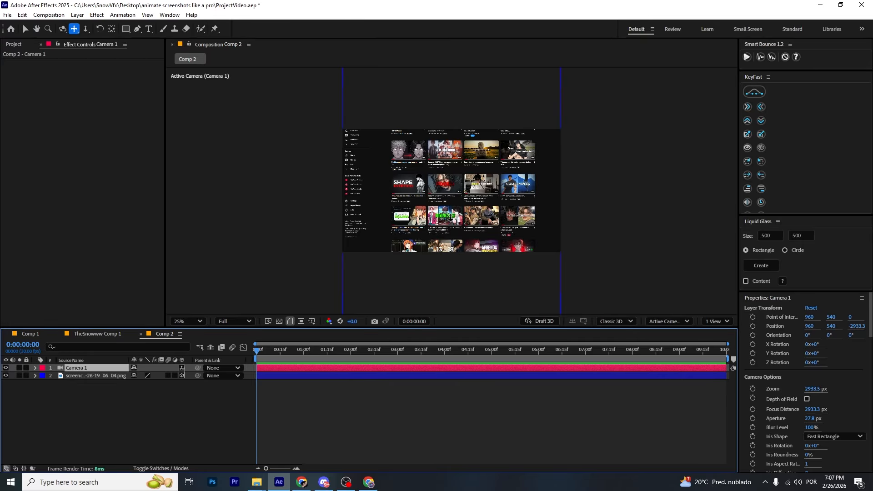
Pan the camera up so the first rows of videos on the channel page come into the frame
{"action": "key", "text": "1"}
{"action": "scroll", "coordinate": [450, 217], "scroll_direction": "up", "scroll_amount": 2}
{"action": "key", "text": "2"}
{"action": "key", "text": "1"}
{"action": "scroll", "coordinate": [450, 217], "scroll_direction": "down", "scroll_amount": 2}
{"action": "scroll", "coordinate": [464, 182], "scroll_direction": "up", "scroll_amount": 2}
{"action": "key", "text": "2"}
{"action": "key", "text": "3"}
{"action": "left_click_drag", "start_coordinate": [472, 164], "coordinate": [437, 216]}
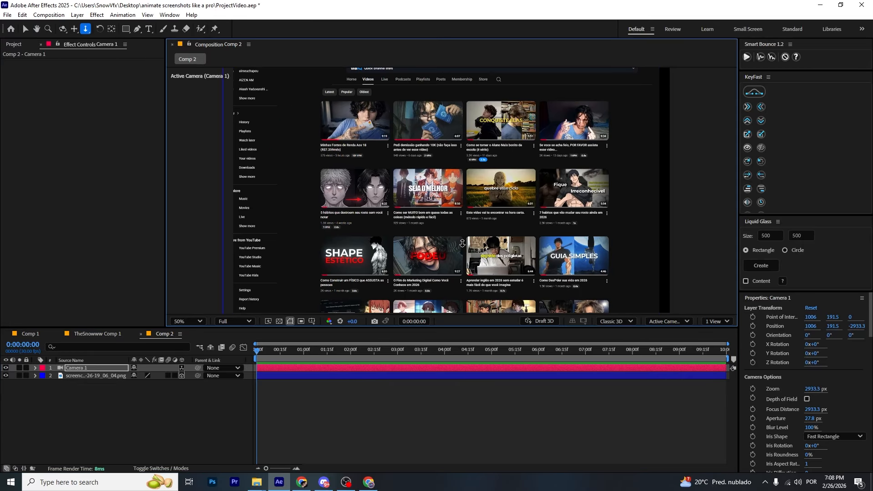
Orbit, pan and dolly the camera closer so the channel header and first two video rows fill the frame
{"action": "key", "text": "1"}
{"action": "key", "text": "2"}
{"action": "key", "text": "3"}
{"action": "key", "text": "1"}
{"action": "key", "text": "2"}
{"action": "left_click_drag", "start_coordinate": [405, 186], "coordinate": [433, 254]}
{"action": "key", "text": "3"}
{"action": "key", "text": "1"}
{"action": "key", "text": "2"}
{"action": "key", "text": "3"}
{"action": "key", "text": "1"}
{"action": "key", "text": "2"}
{"action": "key", "text": "ctrl+z"}
{"action": "key", "text": "ctrl+z"}
{"action": "key", "text": "1"}
{"action": "key", "text": "2"}
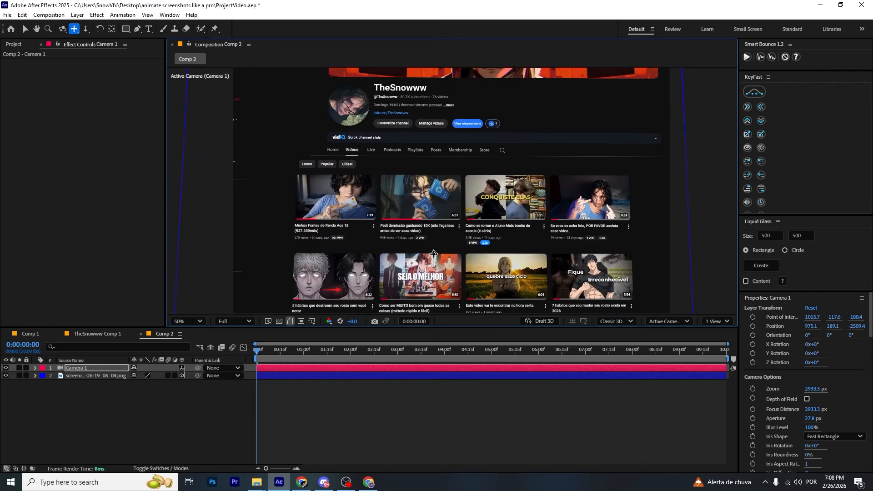
Fine-tune the camera's distance and tilt to frame the channel header and first video rows more squarely
{"action": "key", "text": "v"}
{"action": "scroll", "coordinate": [434, 246], "scroll_direction": "down", "scroll_amount": 2}
{"action": "scroll", "coordinate": [435, 232], "scroll_direction": "up", "scroll_amount": 2}
{"action": "key", "text": "2"}
{"action": "key", "text": "3"}
{"action": "left_click_drag", "start_coordinate": [437, 199], "coordinate": [439, 220]}
{"action": "key", "text": "1"}
{"action": "key", "text": "3"}
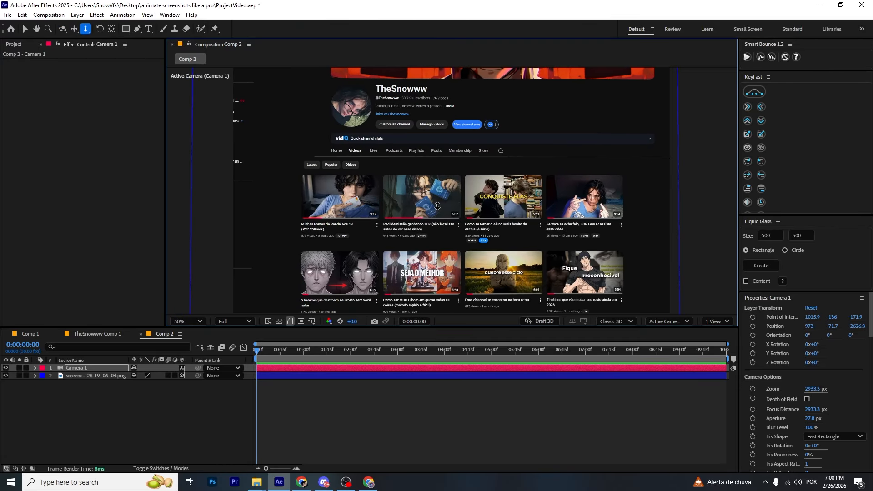
{"action": "key", "text": "2"}
{"action": "mouse_move", "coordinate": [436, 176]}
{"action": "left_mouse_down"}
{"action": "mouse_move", "coordinate": [423, 182]}
{"action": "mouse_move", "coordinate": [432, 178]}
{"action": "mouse_move", "coordinate": [435, 189]}
{"action": "left_mouse_up"}
{"action": "key", "text": "3"}
{"action": "scroll", "coordinate": [434, 178], "scroll_direction": "down", "scroll_amount": 2}
{"action": "key", "text": "2"}
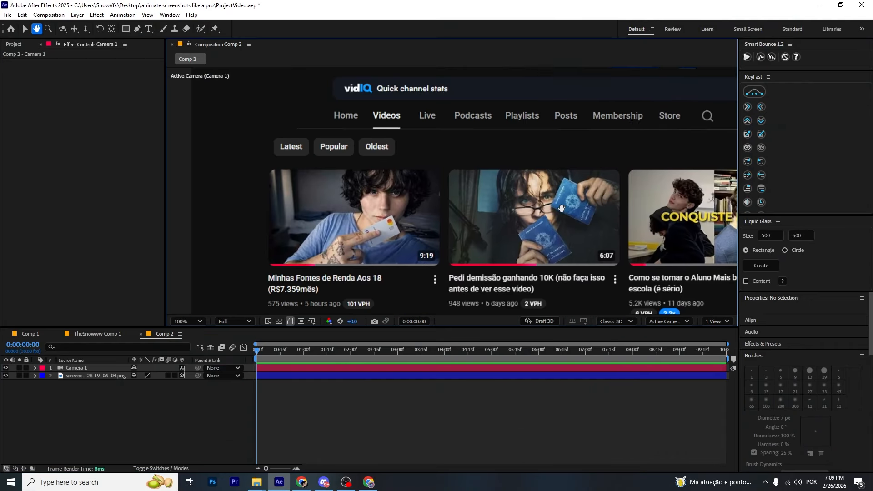
Duplicate the screenshot layer and set the upper copy's label color to Yellow
{"action": "scroll", "coordinate": [483, 228], "scroll_direction": "down", "scroll_amount": 1}
{"action": "left_click_drag", "start_coordinate": [419, 216], "coordinate": [345, 199]}
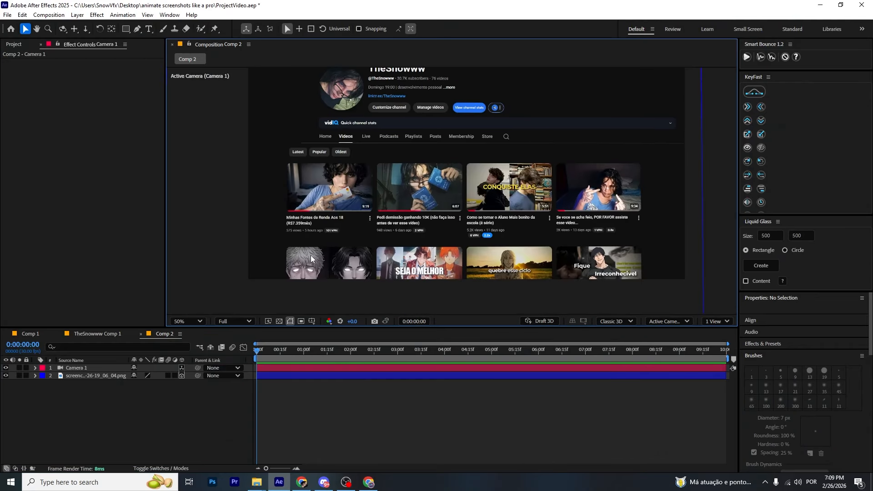
{"action": "left_click", "coordinate": [89, 375]}
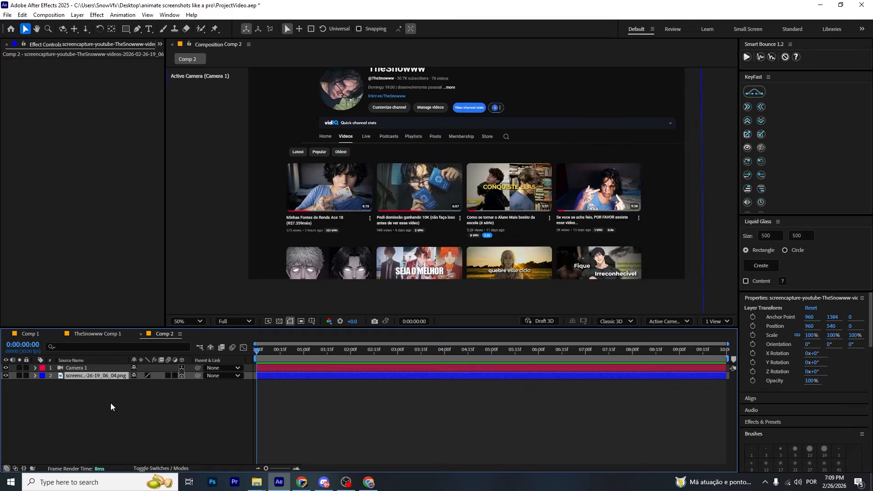
{"action": "key", "text": "ctrl+d"}
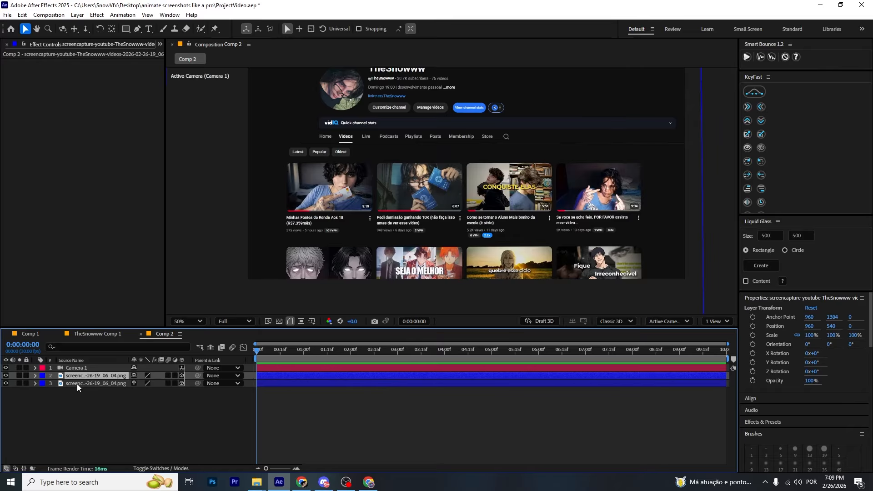
{"action": "left_click", "coordinate": [44, 383]}
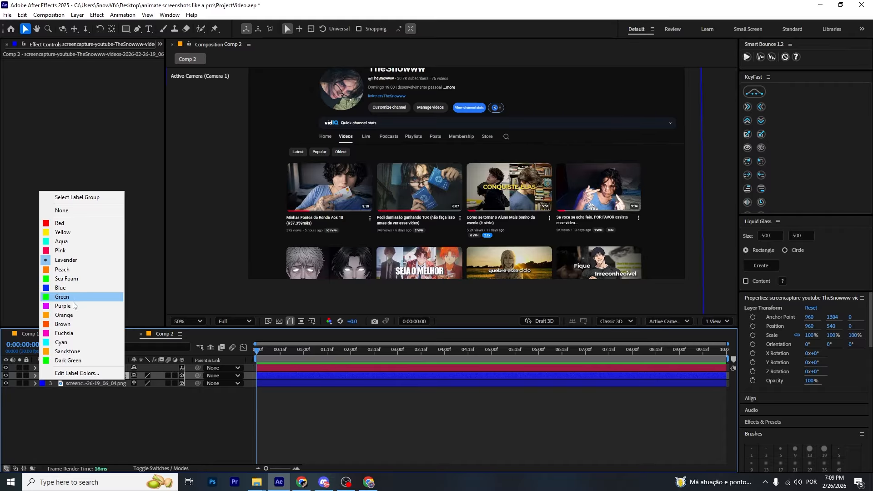
{"action": "left_click", "coordinate": [62, 233]}
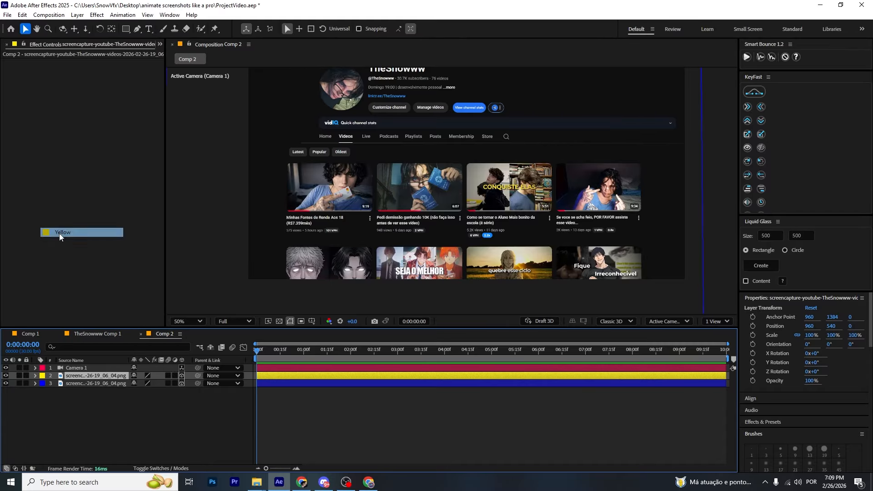
Rename the yellow screenshot layer to "Thumbnail 1"
{"action": "left_click_drag", "start_coordinate": [400, 228], "coordinate": [414, 246]}
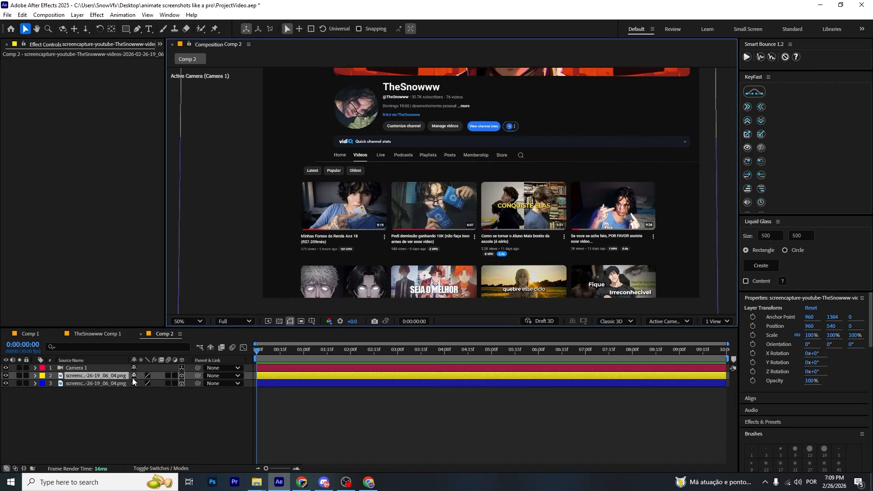
{"action": "right_click", "coordinate": [109, 379]}
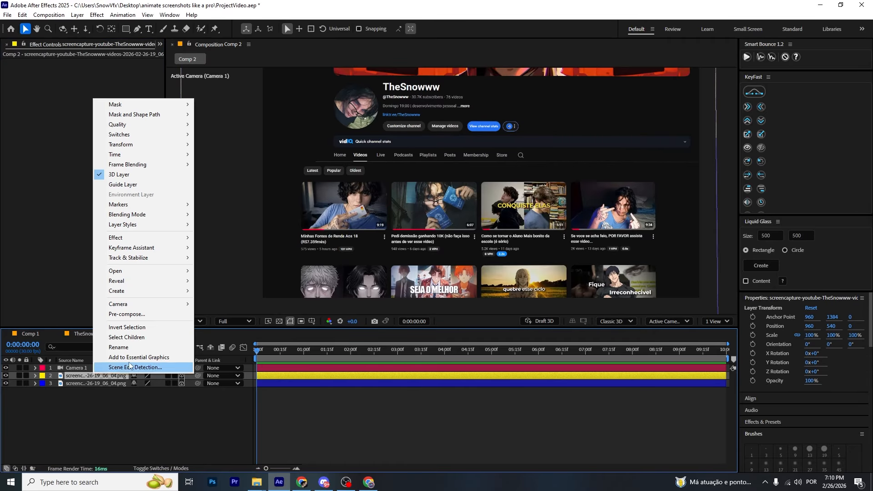
{"action": "left_click", "coordinate": [119, 349]}
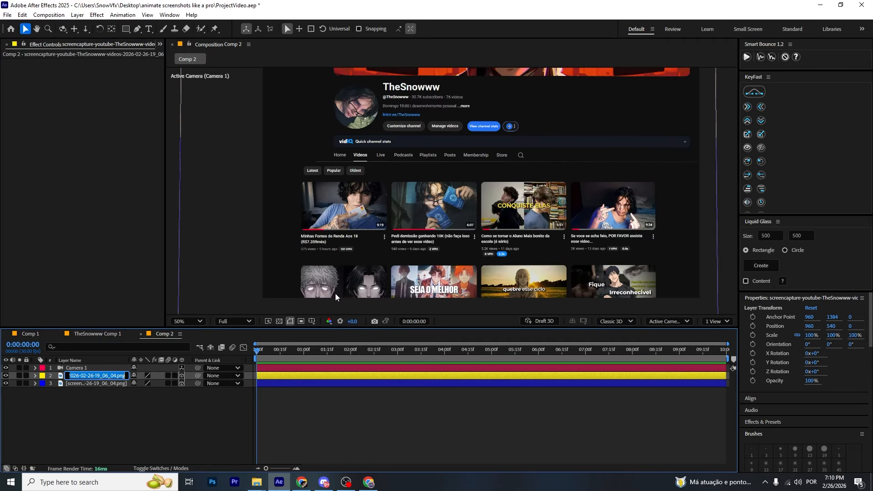
{"action": "type", "text": "Thumbnail 1"}
{"action": "key", "text": "Return"}
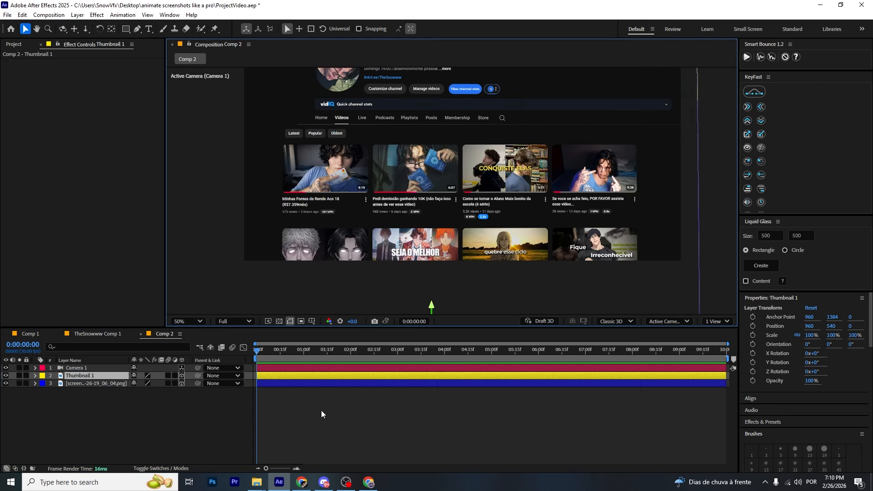
Duplicate the Thumbnail 1 layer seven times, making layers up to Thumbnail 8
{"action": "scroll", "coordinate": [366, 246], "scroll_direction": "up", "scroll_amount": 1}
{"action": "mouse_move", "coordinate": [367, 244]}
{"action": "left_mouse_down"}
{"action": "mouse_move", "coordinate": [413, 257]}
{"action": "mouse_move", "coordinate": [376, 243]}
{"action": "left_mouse_up"}
{"action": "scroll", "coordinate": [375, 243], "scroll_direction": "down", "scroll_amount": 1}
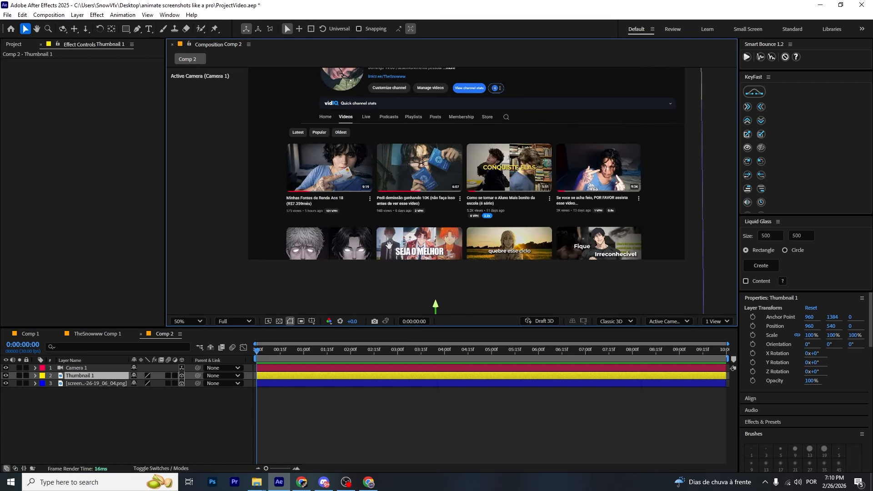
{"action": "key", "text": "ctrl+d"}
{"action": "key", "text": "ctrl+d"}
{"action": "key", "text": "ctrl+d"}
{"action": "key", "text": "ctrl+d"}
{"action": "key", "text": "ctrl+d"}
{"action": "key", "text": "ctrl+d"}
{"action": "key", "text": "ctrl+d"}
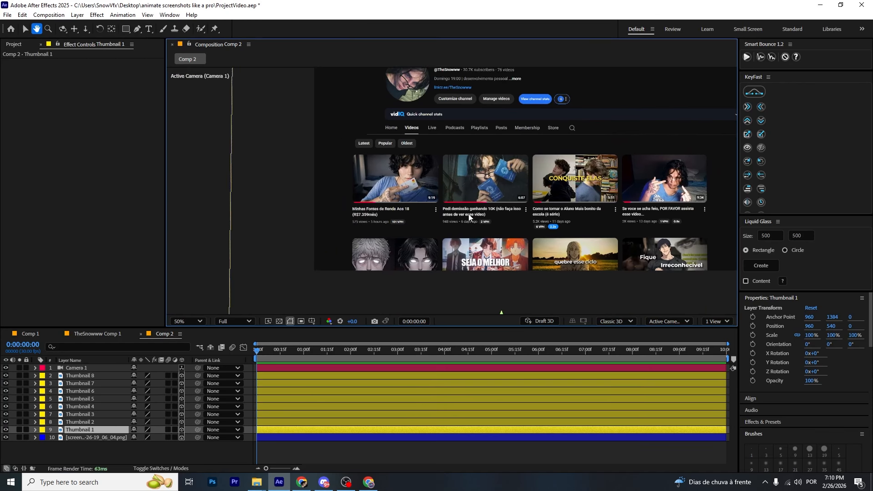
Draw a rectangular mask on Thumbnail 1 around the first video's thumbnail, title and view information
{"action": "scroll", "coordinate": [390, 207], "scroll_direction": "up", "scroll_amount": 1}
{"action": "left_click_drag", "start_coordinate": [126, 28], "coordinate": [149, 31]}
{"action": "left_click", "coordinate": [156, 32]}
{"action": "mouse_move", "coordinate": [259, 114]}
{"action": "left_mouse_down"}
{"action": "mouse_move", "coordinate": [444, 275]}
{"action": "mouse_move", "coordinate": [380, 260]}
{"action": "left_mouse_up"}
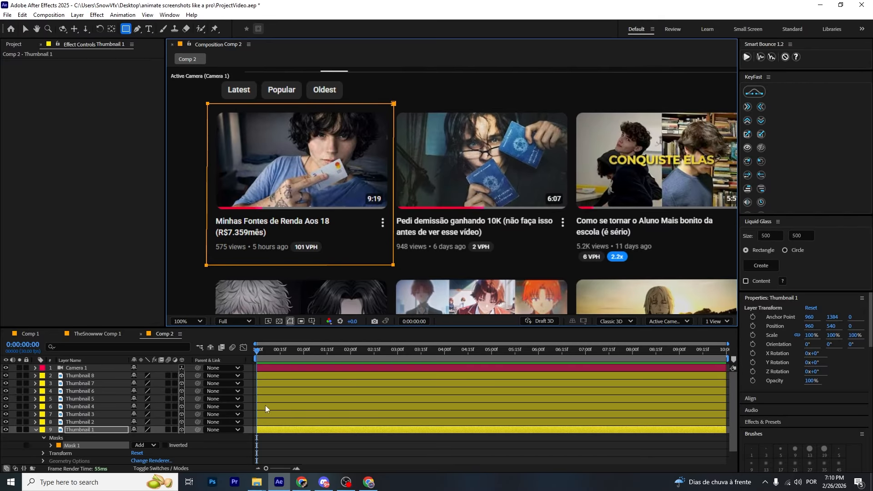
Mask the second video with a rectangle on Thumbnail 2, and likewise the third and fourth videos on Thumbnail 3 and Thumbnail 4
{"action": "left_click", "coordinate": [101, 424]}
{"action": "left_click_drag", "start_coordinate": [413, 189], "coordinate": [367, 179]}
{"action": "mouse_move", "coordinate": [345, 96]}
{"action": "left_mouse_down"}
{"action": "mouse_move", "coordinate": [475, 224]}
{"action": "mouse_move", "coordinate": [525, 253]}
{"action": "mouse_move", "coordinate": [494, 251]}
{"action": "left_mouse_up"}
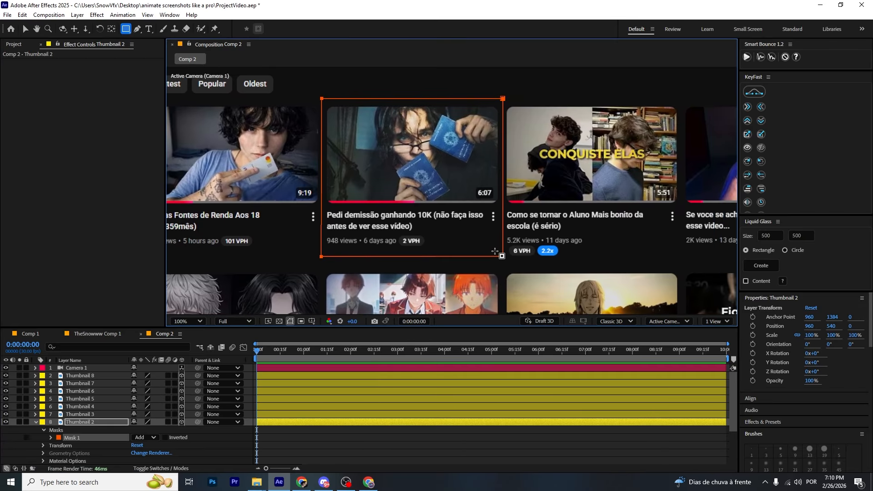
{"action": "key", "text": "ctrl+Up"}
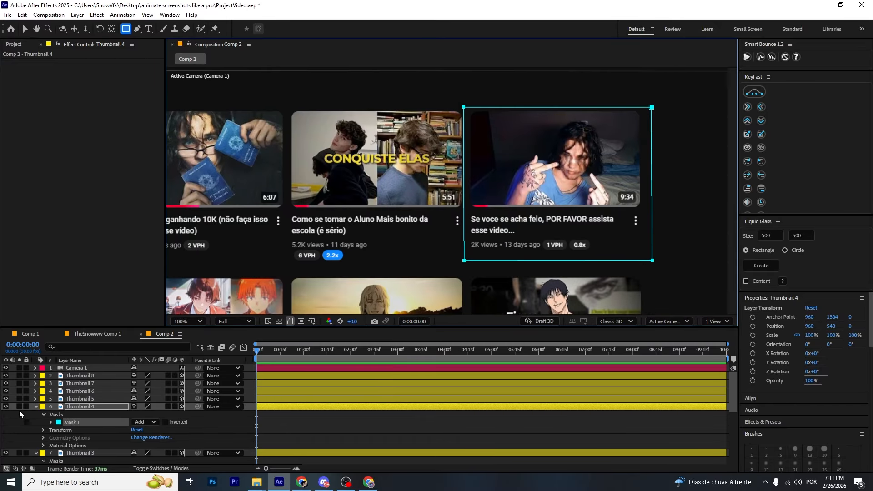
Solo Thumbnail 4 to inspect its mask edges up close, and restore the other layers with its properties collapsed
{"action": "left_click", "coordinate": [19, 407]}
{"action": "scroll", "coordinate": [613, 248], "scroll_direction": "up", "scroll_amount": 2}
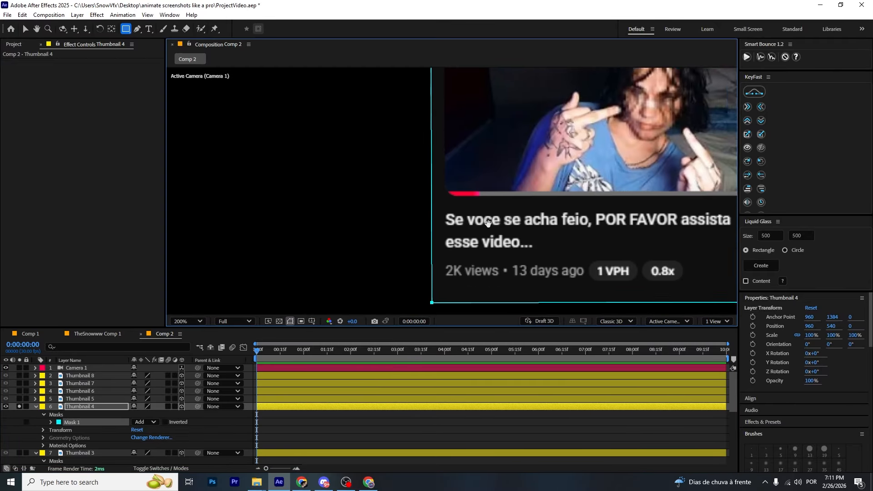
{"action": "left_click_drag", "start_coordinate": [462, 237], "coordinate": [390, 258]}
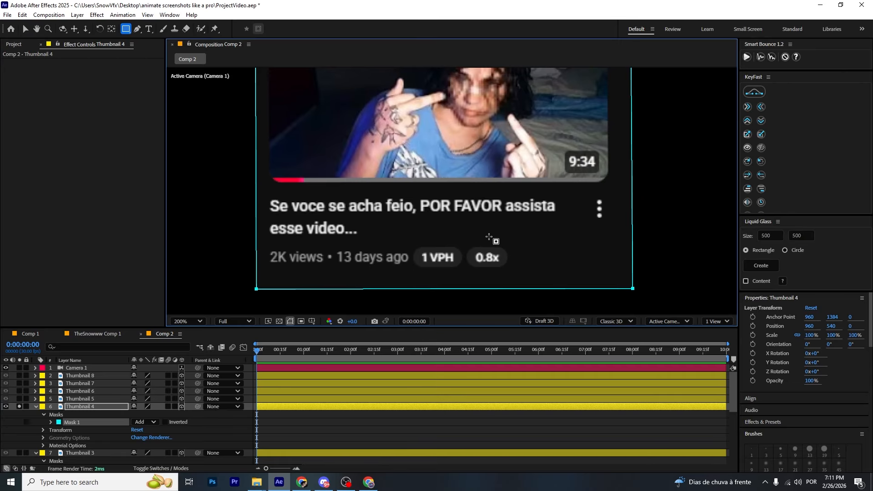
{"action": "left_click", "coordinate": [19, 406]}
{"action": "left_click", "coordinate": [36, 407]}
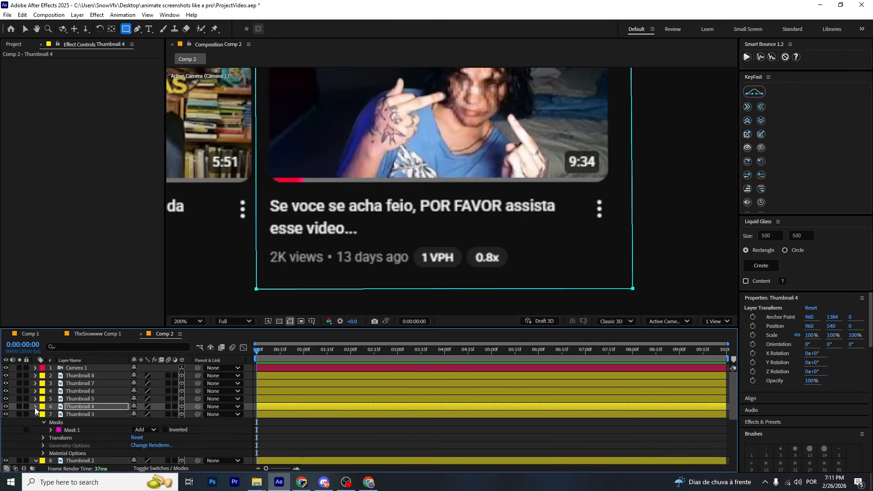
Mask the first two videos of the second row with rectangles, one on Thumbnail 5 and one on Thumbnail 6
{"action": "key", "text": "comma"}
{"action": "left_click", "coordinate": [87, 399]}
{"action": "mouse_move", "coordinate": [324, 226]}
{"action": "left_mouse_down"}
{"action": "mouse_move", "coordinate": [494, 163]}
{"action": "mouse_move", "coordinate": [661, 223]}
{"action": "mouse_move", "coordinate": [665, 179]}
{"action": "left_mouse_up"}
{"action": "left_click_drag", "start_coordinate": [268, 186], "coordinate": [465, 340]}
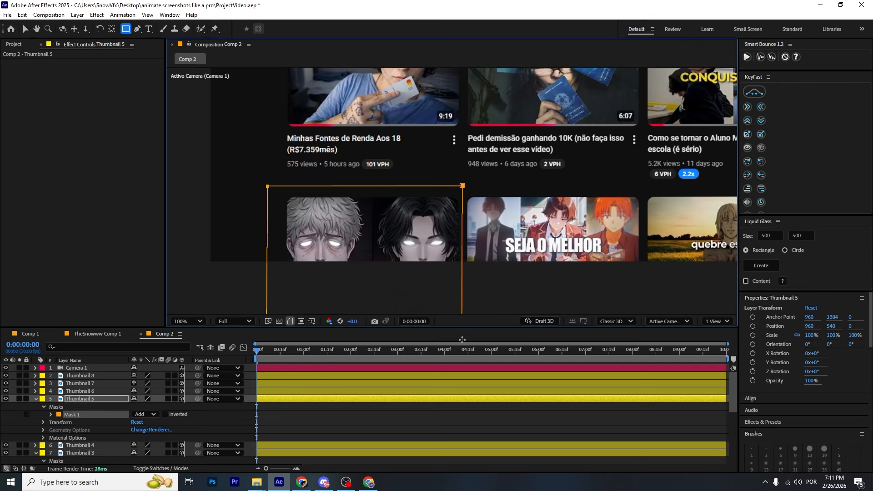
{"action": "key", "text": "ctrl+Up"}
{"action": "left_click_drag", "start_coordinate": [470, 252], "coordinate": [420, 220]}
{"action": "left_click_drag", "start_coordinate": [413, 160], "coordinate": [595, 309]}
Mask the third and fourth videos of the second row with rectangles on Thumbnail 7 and Thumbnail 8
{"action": "key", "text": "ctrl+Up"}
{"action": "left_click_drag", "start_coordinate": [608, 216], "coordinate": [407, 200]}
{"action": "left_click_drag", "start_coordinate": [392, 142], "coordinate": [572, 303]}
{"action": "key", "text": "ctrl+Up"}
{"action": "left_click_drag", "start_coordinate": [587, 197], "coordinate": [415, 178]}
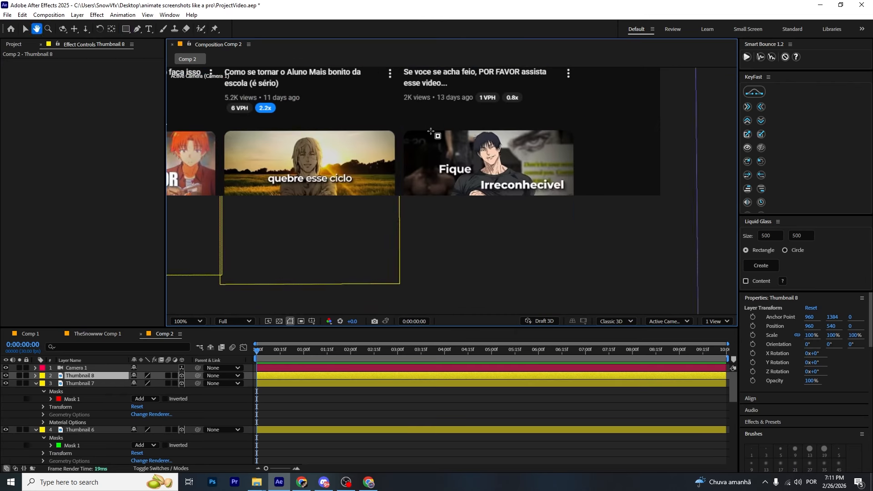
{"action": "left_click_drag", "start_coordinate": [401, 124], "coordinate": [582, 270]}
Collapse the expanded properties of all layers, clear the selection and return to the Selection tool
{"action": "key", "text": "ctrl+a"}
{"action": "key", "text": "u"}
{"action": "left_click", "coordinate": [395, 455]}
{"action": "key", "text": "v"}
{"action": "key", "text": "shift+slash"}
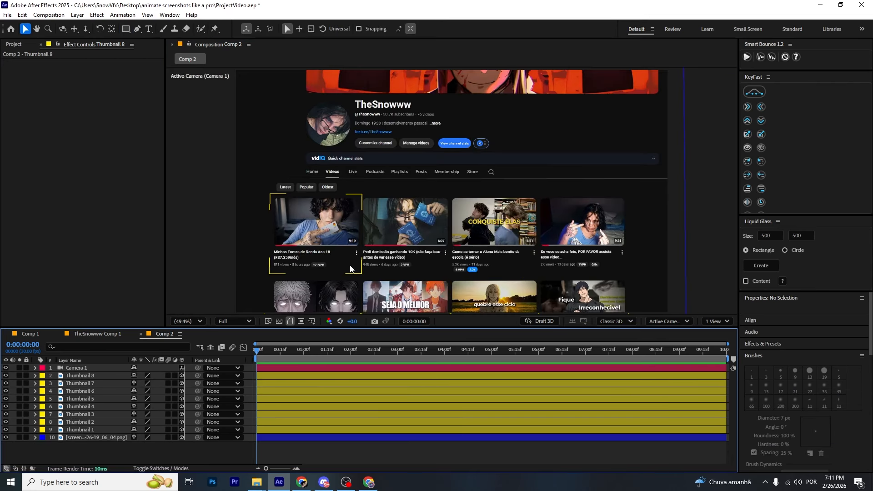
Solo Thumbnail 8 and the full screenshot layer in turn to compare their contents, restoring all layers
{"action": "left_click", "coordinate": [19, 376]}
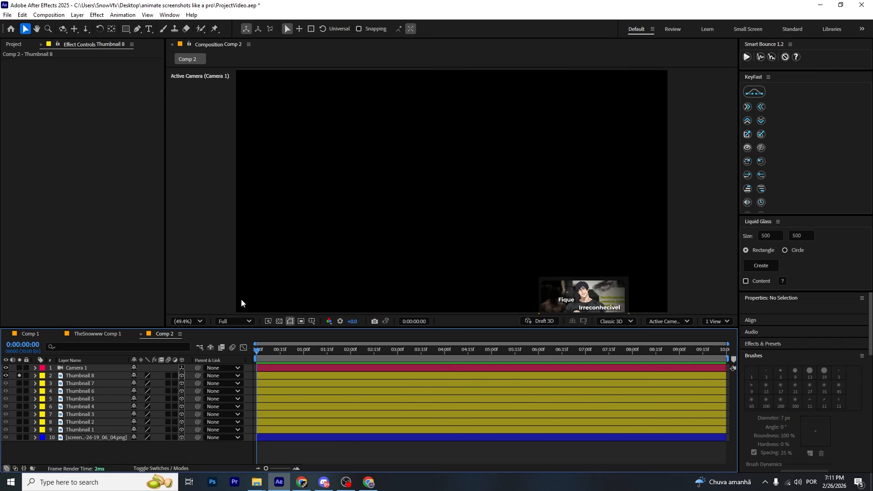
{"action": "left_click", "coordinate": [19, 376]}
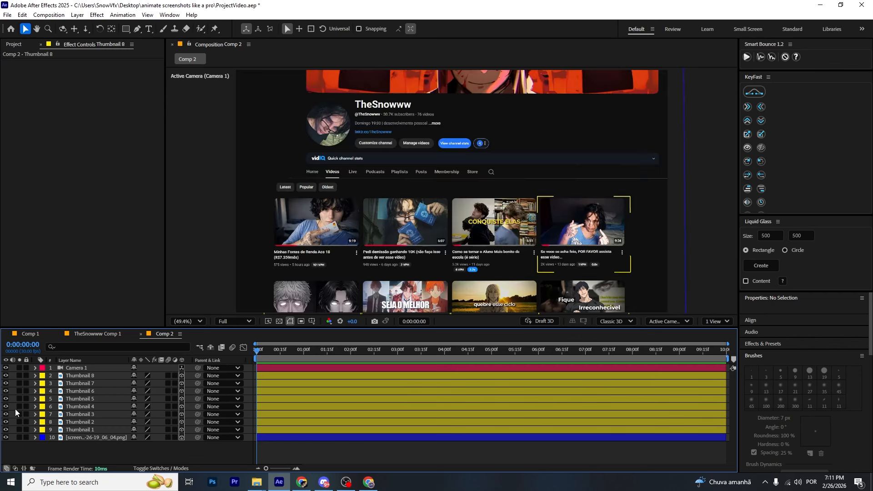
{"action": "left_click", "coordinate": [20, 437]}
{"action": "left_click_drag", "start_coordinate": [373, 247], "coordinate": [376, 234]}
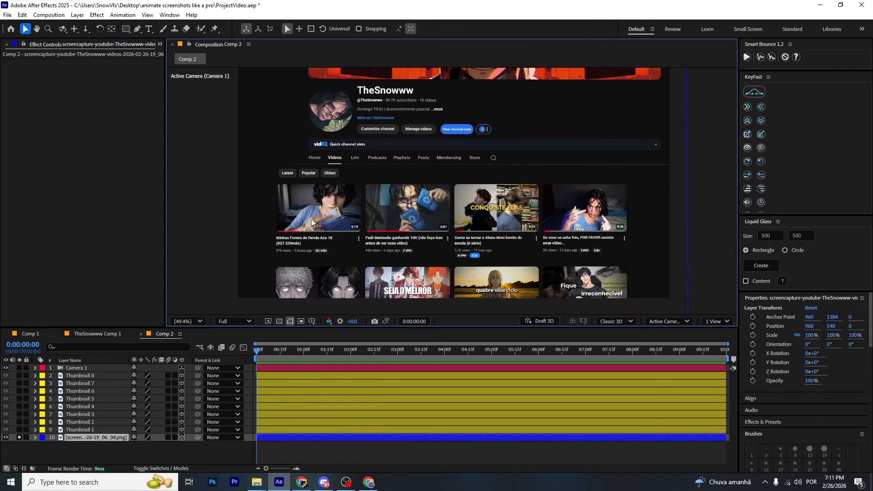
{"action": "left_click", "coordinate": [19, 437]}
Try moving Thumbnail 1 down to a Y position of 674 to check what lies beneath it, and undo the move
{"action": "left_click", "coordinate": [80, 429]}
{"action": "key", "text": "p"}
{"action": "left_click_drag", "start_coordinate": [150, 438], "coordinate": [204, 449]}
{"action": "scroll", "coordinate": [323, 214], "scroll_direction": "up", "scroll_amount": 3}
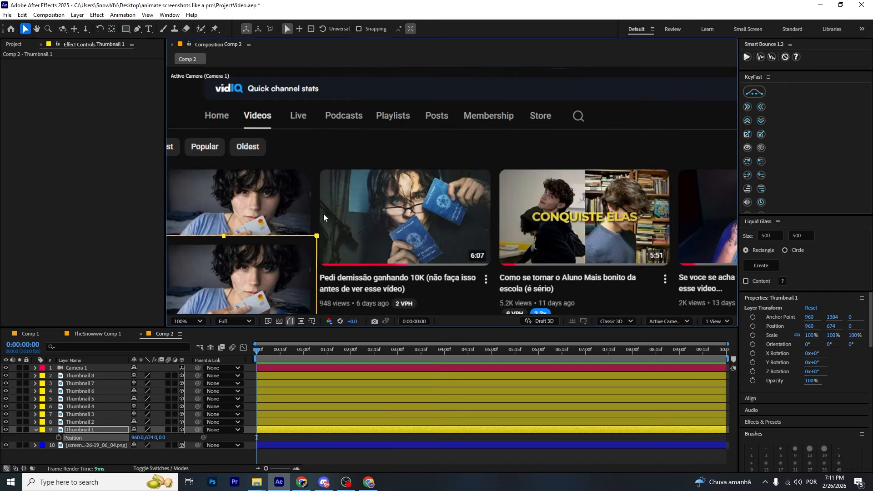
{"action": "left_click_drag", "start_coordinate": [275, 204], "coordinate": [316, 205]}
{"action": "scroll", "coordinate": [316, 205], "scroll_direction": "down", "scroll_amount": 1}
{"action": "key", "text": "ctrl+z"}
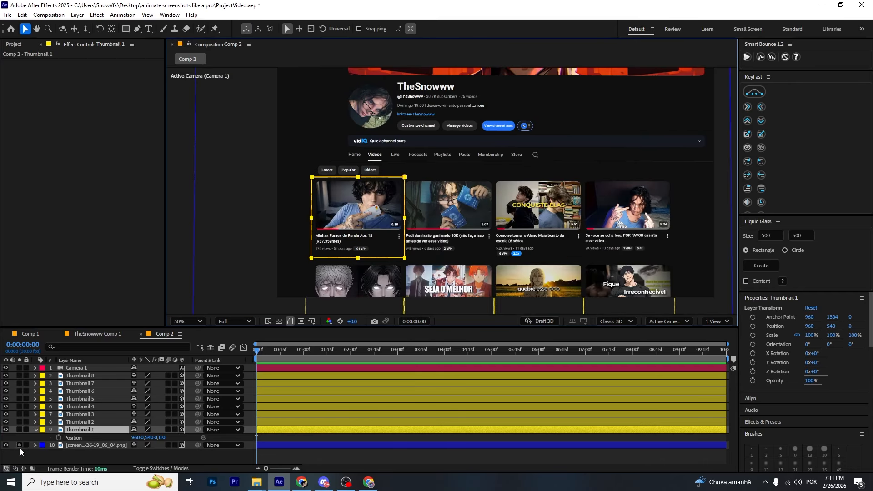
{"action": "left_click", "coordinate": [59, 456]}
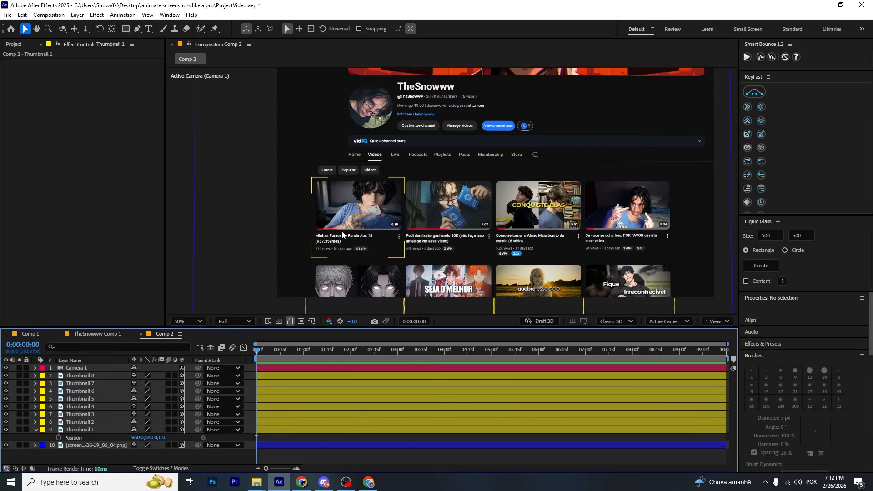
Create a 1920 x 1080 solid in the page's dark background colour, make it 3D and raise it to Y position -191.7
{"action": "key", "text": "ctrl+y"}
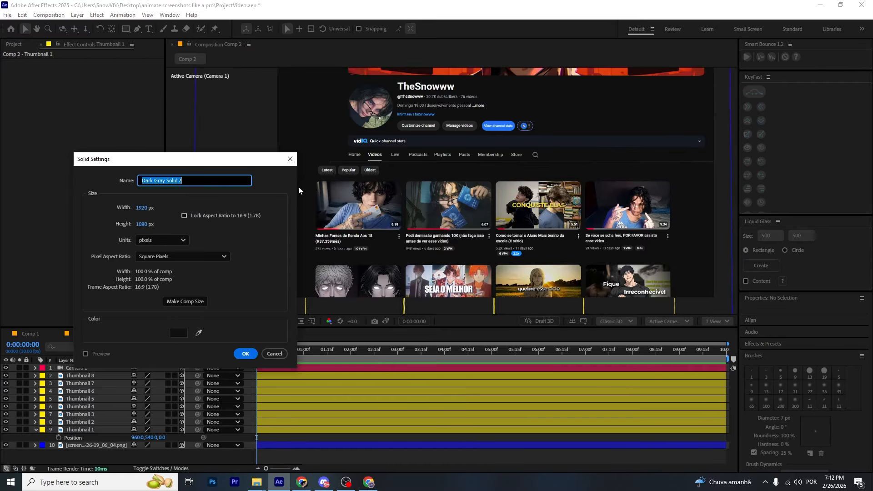
{"action": "left_click", "coordinate": [199, 334]}
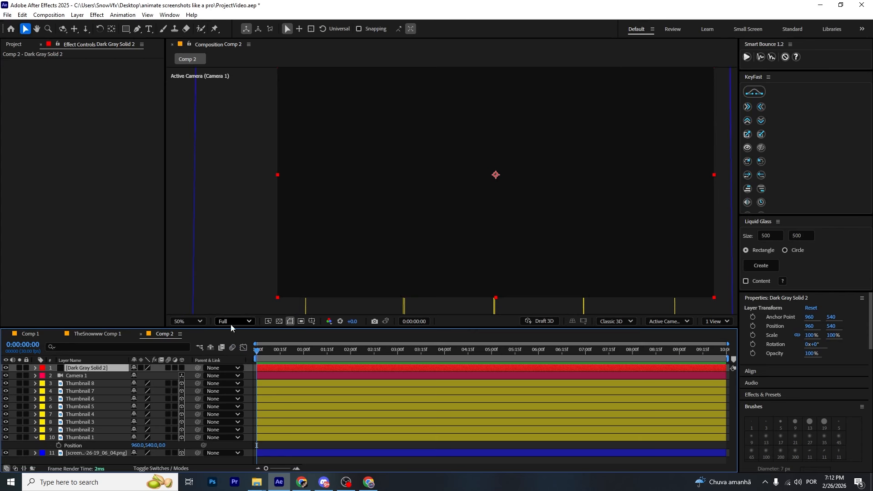
{"action": "left_click", "coordinate": [182, 368]}
{"action": "scroll", "coordinate": [387, 249], "scroll_direction": "down", "scroll_amount": 2}
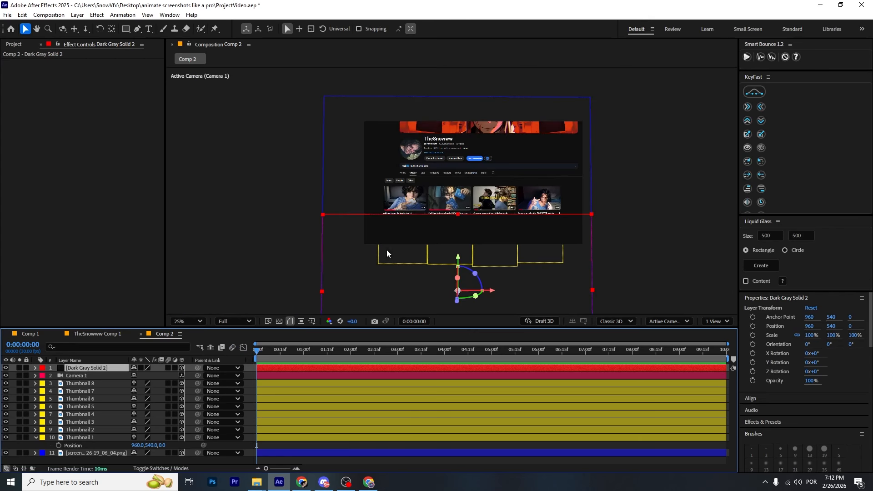
{"action": "left_click_drag", "start_coordinate": [459, 260], "coordinate": [461, 150]}
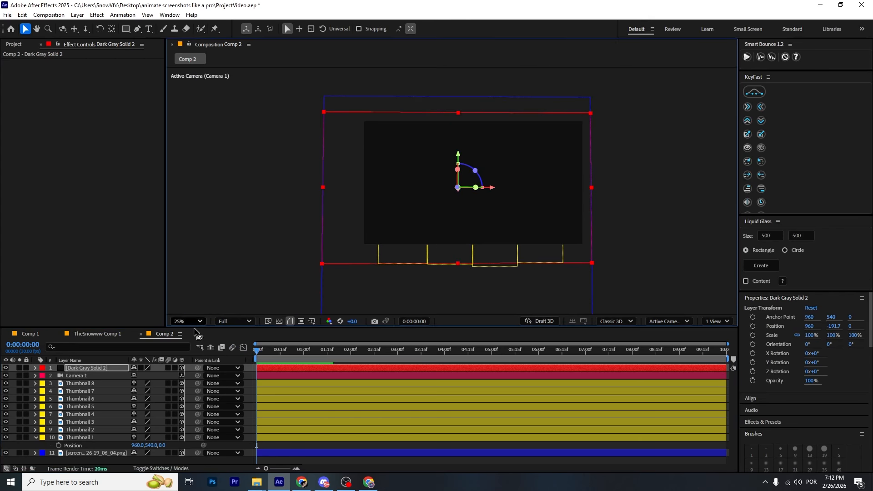
Place the dark solid between Thumbnail 1 and the screenshot layer, and mask it with one rectangle around the whole video grid
{"action": "left_click_drag", "start_coordinate": [83, 367], "coordinate": [86, 450]}
{"action": "scroll", "coordinate": [367, 282], "scroll_direction": "up", "scroll_amount": 2}
{"action": "left_click_drag", "start_coordinate": [367, 282], "coordinate": [355, 271]}
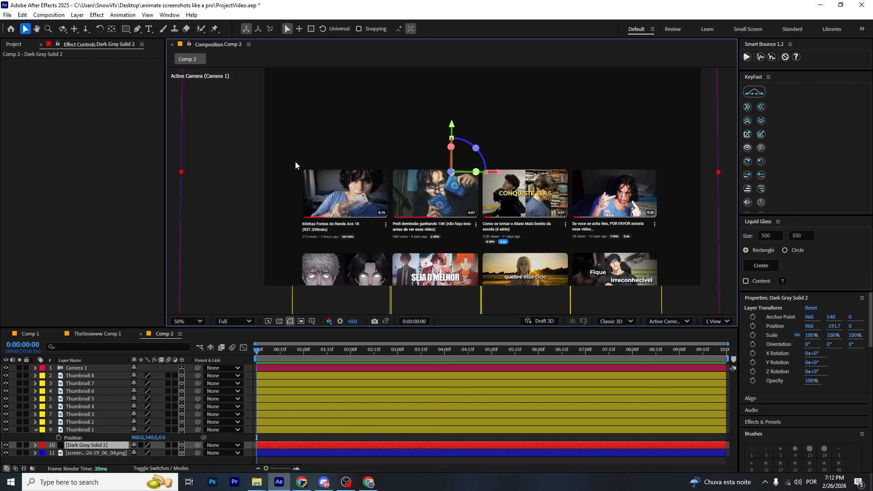
{"action": "left_click_drag", "start_coordinate": [298, 195], "coordinate": [323, 190]}
{"action": "key", "text": "q"}
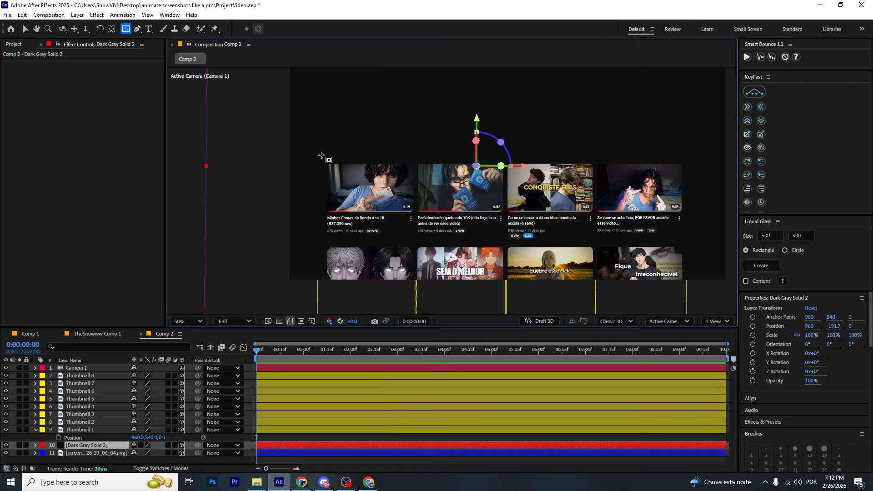
{"action": "left_click_drag", "start_coordinate": [318, 159], "coordinate": [394, 209]}
{"action": "key", "text": "ctrl+z"}
{"action": "left_click_drag", "start_coordinate": [322, 159], "coordinate": [687, 318]}
{"action": "key", "text": "v"}
{"action": "left_click", "coordinate": [35, 445]}
Test the solid's cover by moving Thumbnail 1 down to Y position 811, then undo the move and collapse the layer
{"action": "left_click", "coordinate": [74, 368]}
{"action": "left_click", "coordinate": [76, 375]}
{"action": "left_click", "coordinate": [86, 383]}
{"action": "left_click", "coordinate": [91, 413]}
{"action": "left_click", "coordinate": [90, 429]}
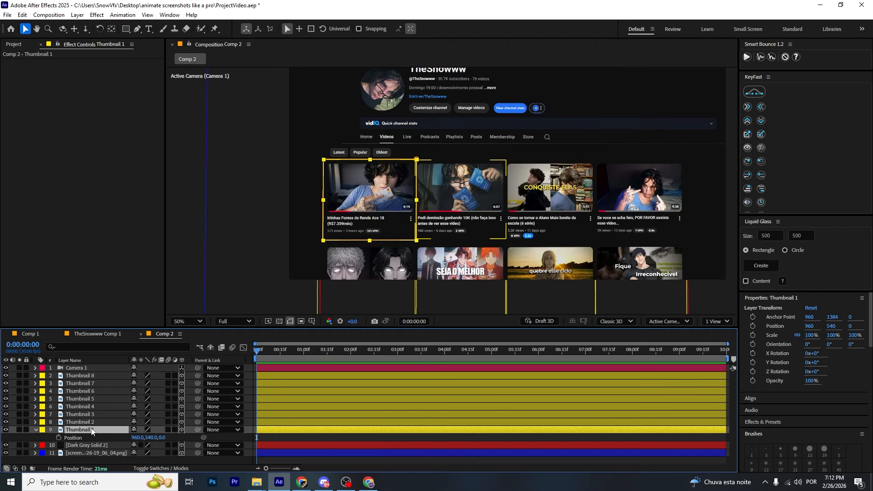
{"action": "left_click_drag", "start_coordinate": [152, 437], "coordinate": [246, 421]}
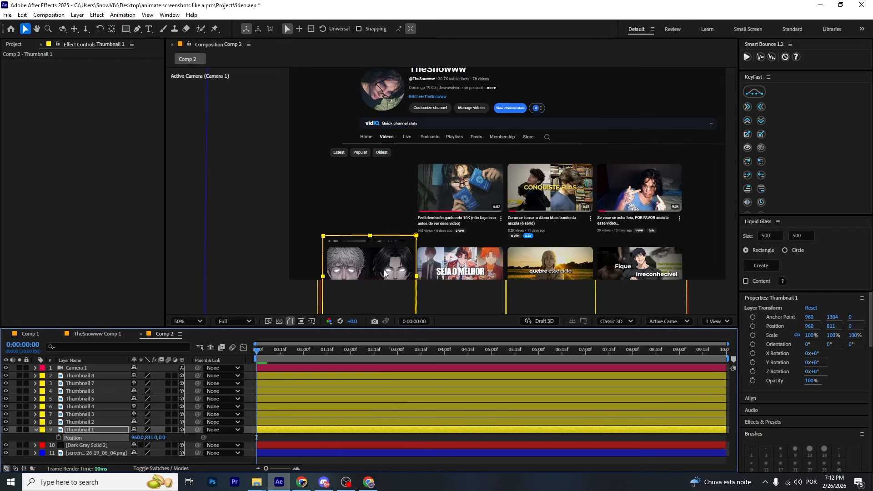
{"action": "key", "text": "ctrl+z"}
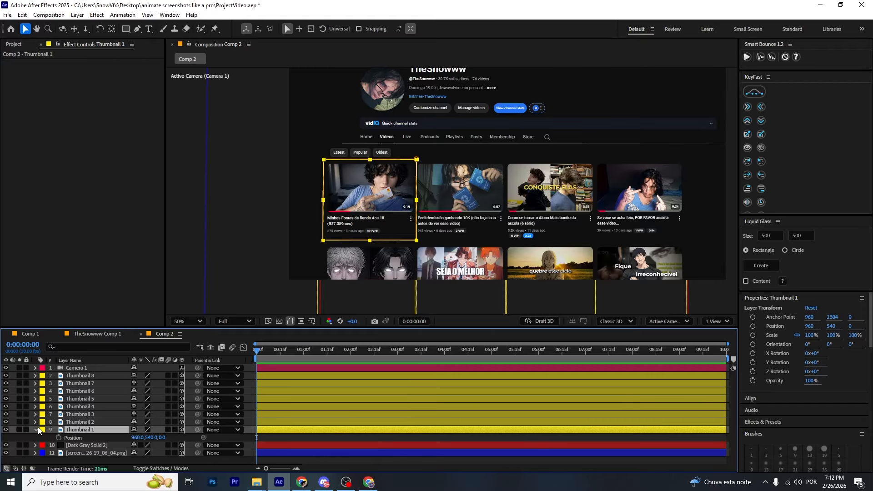
{"action": "left_click", "coordinate": [36, 430]}
{"action": "left_click", "coordinate": [82, 458]}
{"action": "left_click_drag", "start_coordinate": [358, 221], "coordinate": [328, 243]}
{"action": "scroll", "coordinate": [401, 211], "scroll_direction": "down", "scroll_amount": 2}
{"action": "scroll", "coordinate": [401, 211], "scroll_direction": "up", "scroll_amount": 2}
{"action": "left_click_drag", "start_coordinate": [383, 218], "coordinate": [399, 229]}
{"action": "left_click", "coordinate": [42, 456]}
{"action": "scroll", "coordinate": [390, 208], "scroll_direction": "up", "scroll_amount": 2}
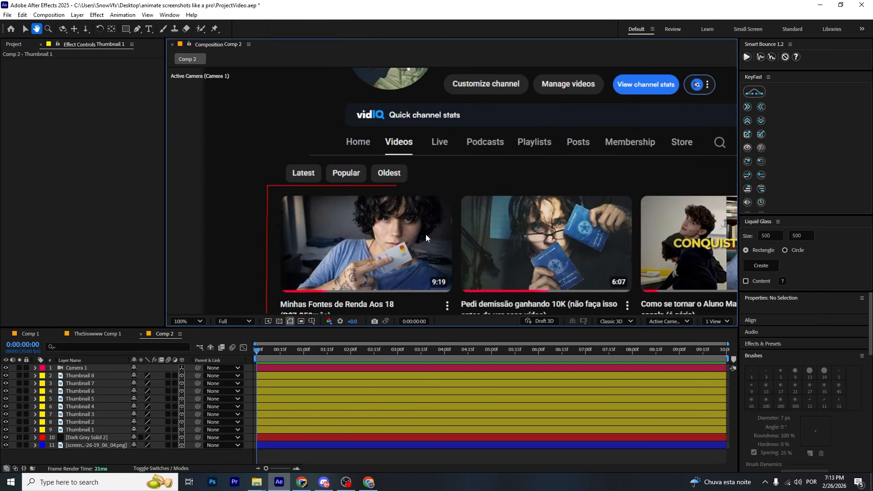
Duplicate the full screenshot layer and place the copy directly below Camera 1
{"action": "left_click", "coordinate": [79, 446]}
{"action": "left_click", "coordinate": [382, 225]}
{"action": "key", "text": "space"}
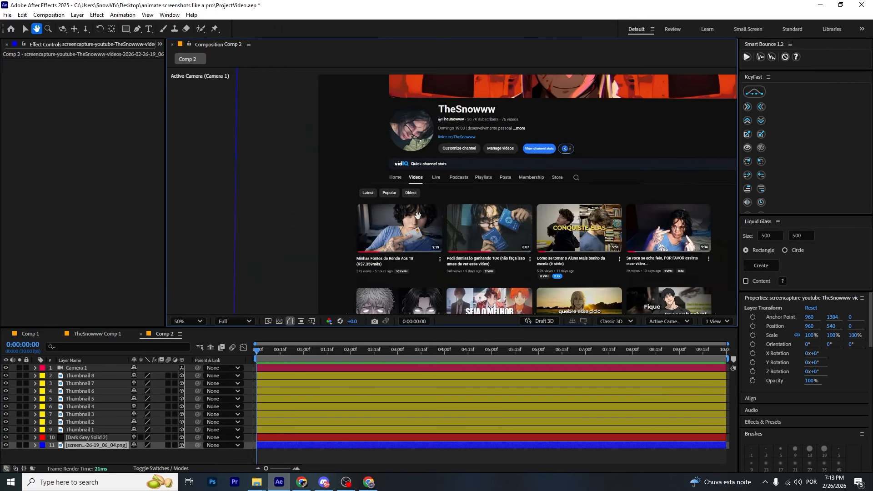
{"action": "key", "text": "space"}
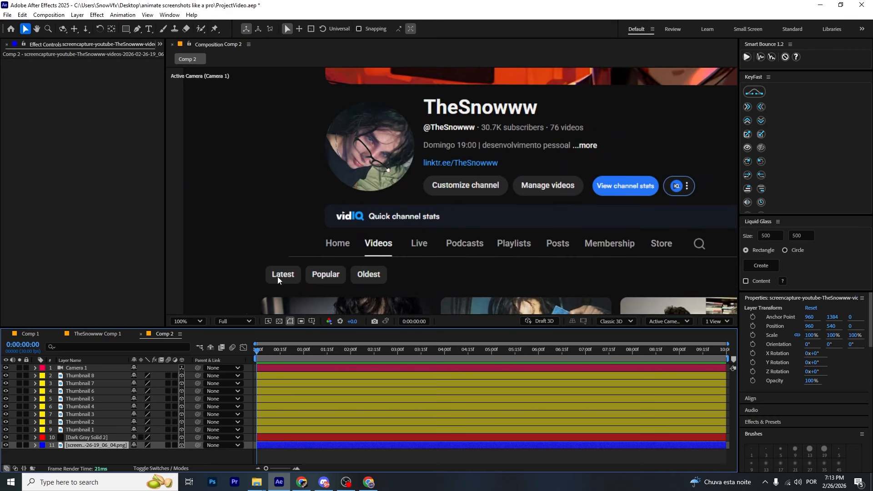
{"action": "scroll", "coordinate": [361, 239], "scroll_direction": "up", "scroll_amount": 2}
{"action": "key", "text": "Home"}
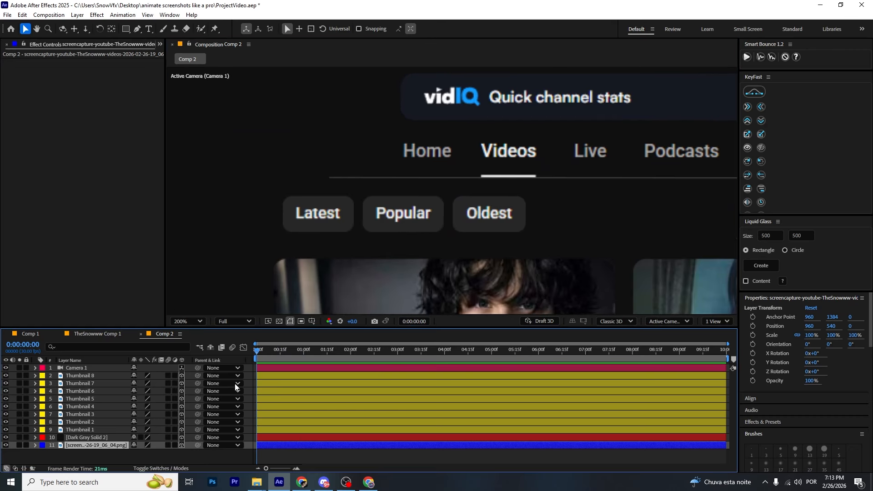
{"action": "key", "text": "ctrl+d"}
{"action": "left_click_drag", "start_coordinate": [94, 445], "coordinate": [96, 376]}
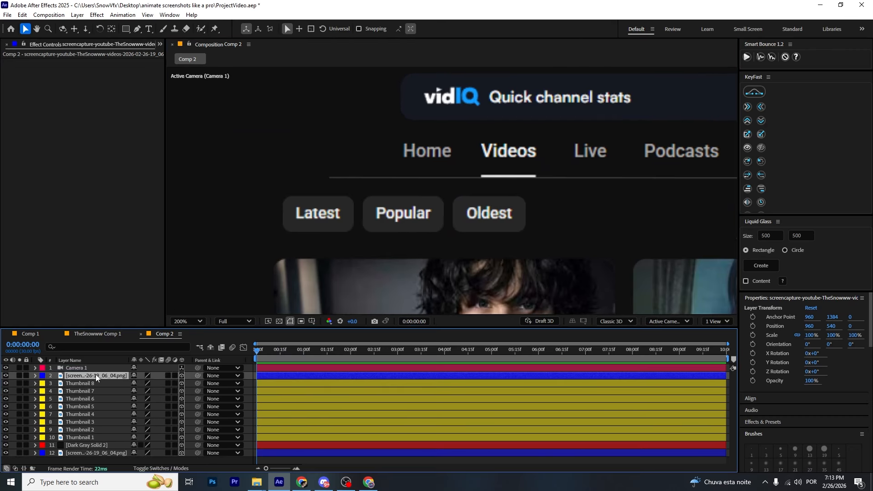
Rename the duplicated screenshot layer as Button and give it the Sea Foam label colour
{"action": "key", "text": "Return"}
{"action": "type", "text": "Button"}
{"action": "key", "text": "Return"}
{"action": "left_click", "coordinate": [42, 376]}
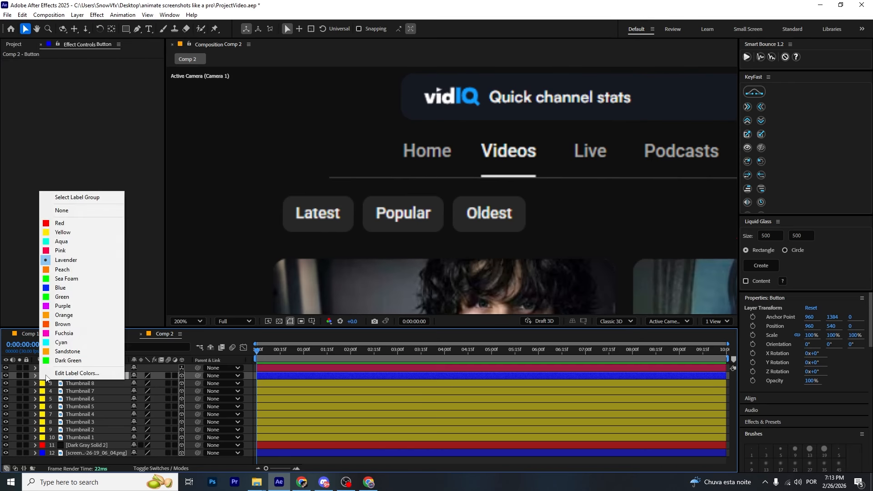
{"action": "left_click", "coordinate": [72, 279]}
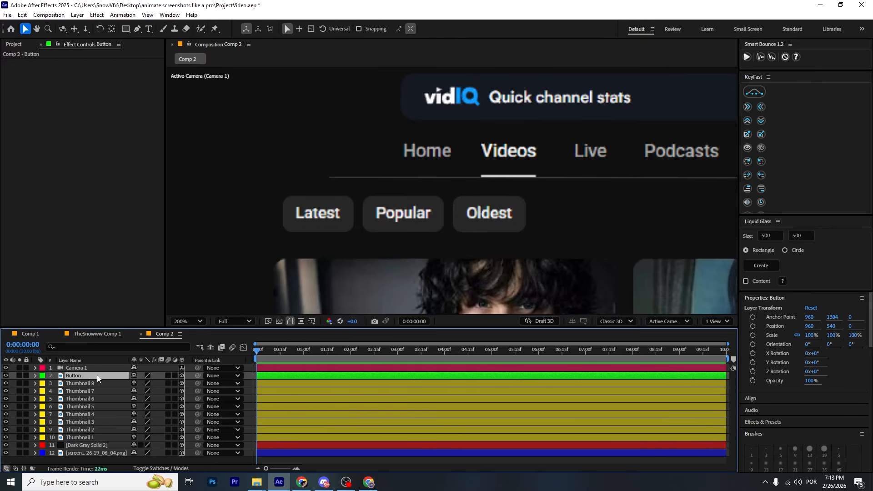
Rename the Button layer as Button 1 and duplicate it twice to make Button 2 and Button 3
{"action": "key", "text": "Return"}
{"action": "key", "text": "Right"}
{"action": "type", "text": "1"}
{"action": "key", "text": "Return"}
{"action": "key", "text": "ctrl+d"}
{"action": "key", "text": "ctrl+d"}
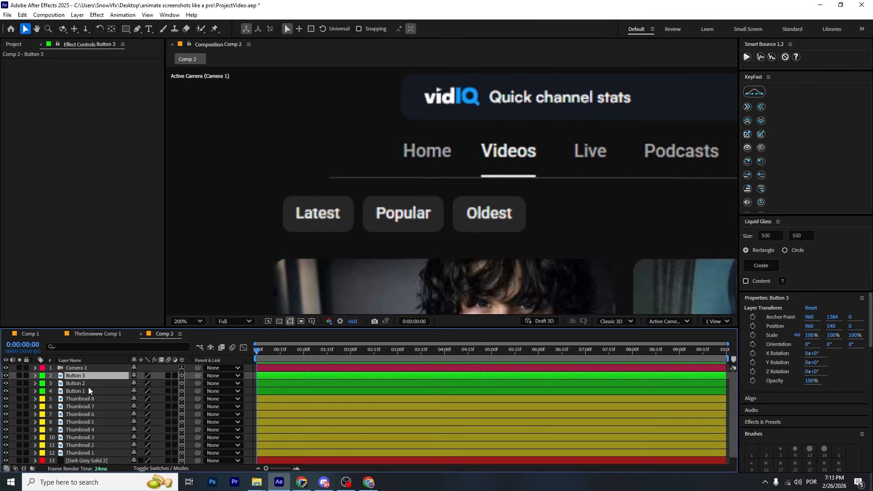
Mask the Latest, Popular and Oldest buttons with rectangles on Button 1, Button 2 and Button 3 respectively, and collapse all layers
{"action": "left_click", "coordinate": [91, 391]}
{"action": "key", "text": "q"}
{"action": "mouse_move", "coordinate": [274, 188]}
{"action": "left_mouse_down"}
{"action": "mouse_move", "coordinate": [363, 237]}
{"action": "mouse_move", "coordinate": [450, 195]}
{"action": "mouse_move", "coordinate": [537, 244]}
{"action": "left_mouse_up"}
{"action": "key", "text": "ctrl+Up"}
{"action": "key", "text": "ctrl+Up"}
{"action": "key", "text": "shift+slash"}
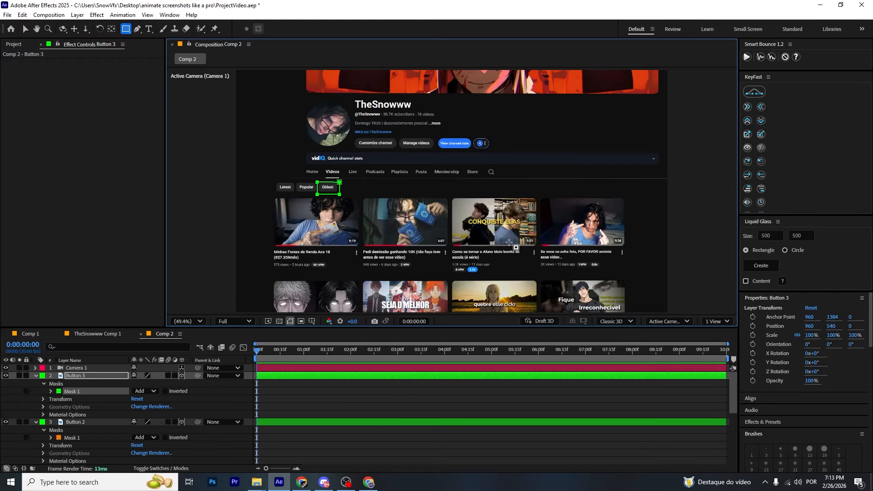
{"action": "key", "text": "v"}
{"action": "key", "text": "ctrl+a"}
{"action": "key", "text": "u"}
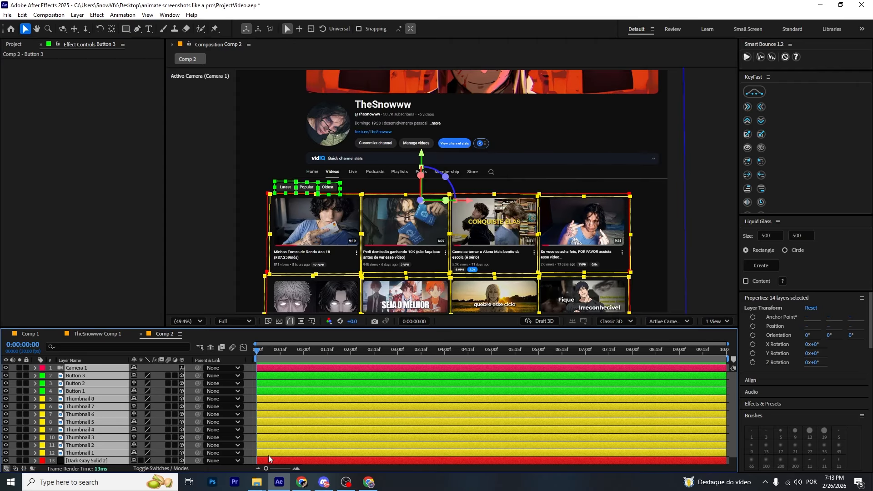
{"action": "left_click", "coordinate": [246, 459]}
Add a second rectangular mask to the dark solid around the Latest, Popular and Oldest buttons
{"action": "left_click", "coordinate": [113, 460]}
{"action": "scroll", "coordinate": [346, 201], "scroll_direction": "up", "scroll_amount": 1}
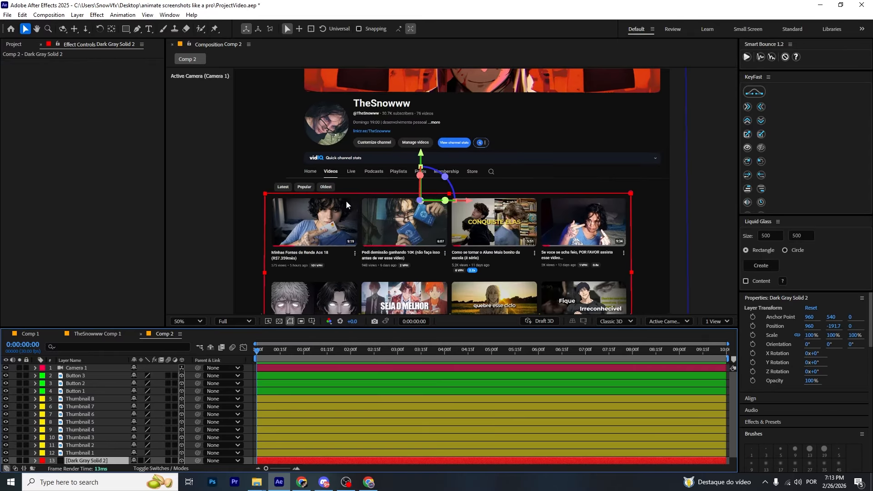
{"action": "left_click_drag", "start_coordinate": [298, 196], "coordinate": [391, 204]}
{"action": "scroll", "coordinate": [391, 204], "scroll_direction": "up", "scroll_amount": 1}
{"action": "key", "text": "q"}
{"action": "mouse_move", "coordinate": [279, 186]}
{"action": "left_mouse_down"}
{"action": "mouse_move", "coordinate": [318, 217]}
{"action": "mouse_move", "coordinate": [418, 216]}
{"action": "left_mouse_up"}
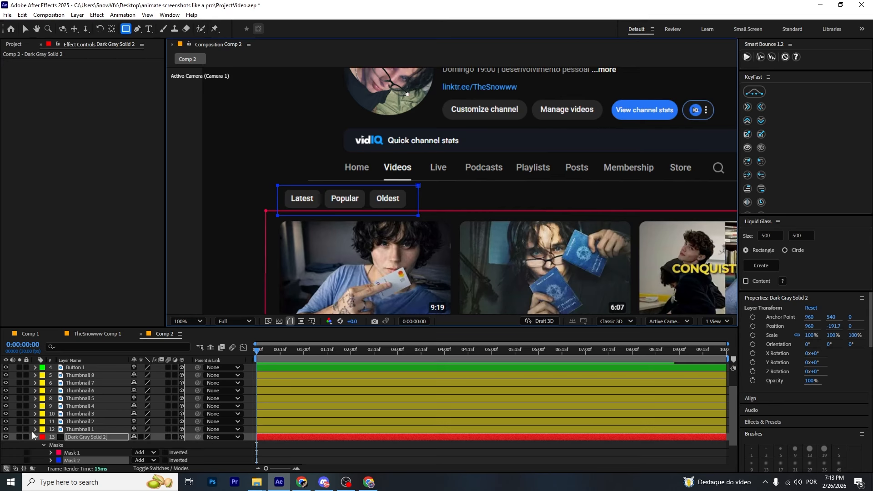
{"action": "scroll", "coordinate": [19, 383], "scroll_direction": "up", "scroll_amount": 1}
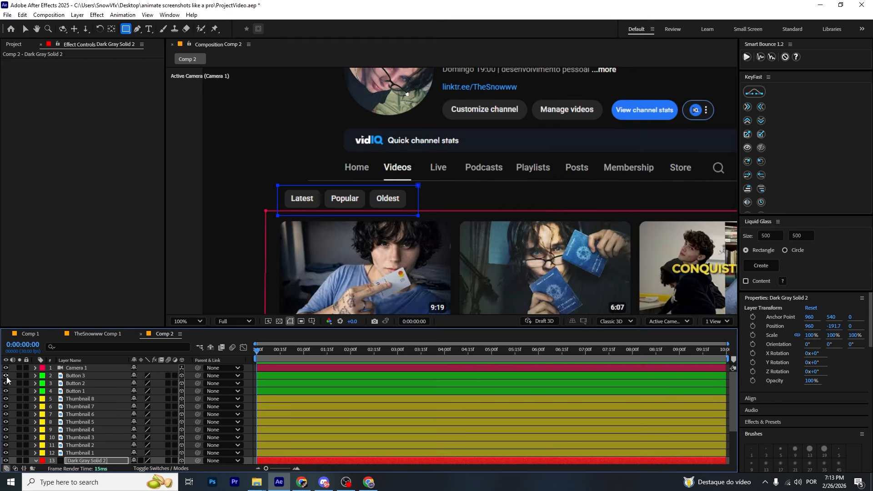
{"action": "scroll", "coordinate": [400, 203], "scroll_direction": "down", "scroll_amount": 1}
{"action": "scroll", "coordinate": [489, 188], "scroll_direction": "up", "scroll_amount": 1}
Add a text layer reading "TheSnowww" over the channel header
{"action": "left_click_drag", "start_coordinate": [509, 141], "coordinate": [468, 237]}
{"action": "left_click", "coordinate": [165, 416]}
{"action": "scroll", "coordinate": [394, 206], "scroll_direction": "up", "scroll_amount": 1}
{"action": "left_click_drag", "start_coordinate": [395, 206], "coordinate": [411, 234]}
{"action": "scroll", "coordinate": [408, 224], "scroll_direction": "down", "scroll_amount": 1}
{"action": "key", "text": "ctrl+t"}
{"action": "left_click", "coordinate": [427, 212]}
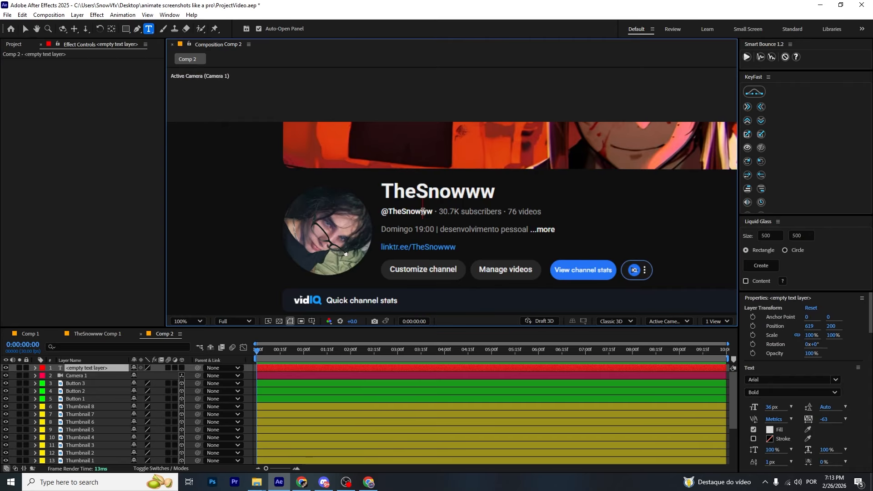
{"action": "type", "text": "TheSnowww"}
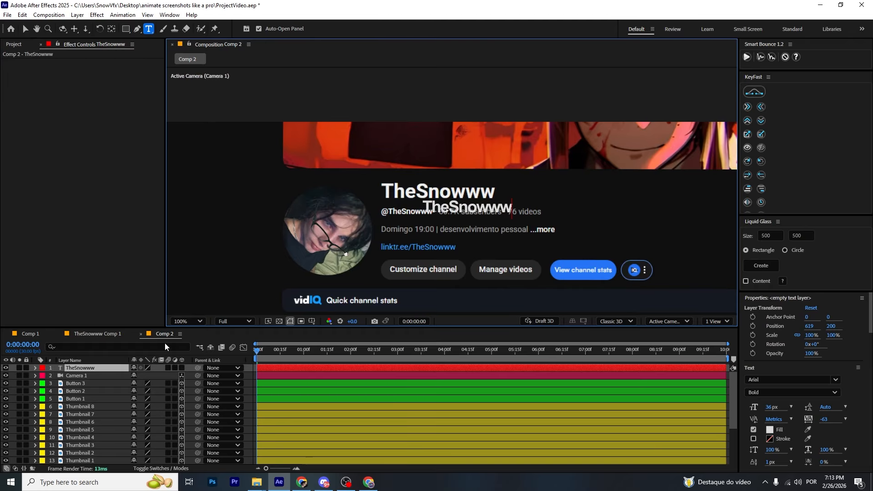
Centre the TheSnowww text layer's anchor point on its content and centre the layer in the composition
{"action": "left_click", "coordinate": [118, 369]}
{"action": "key", "text": "v"}
{"action": "scroll", "coordinate": [352, 242], "scroll_direction": "down", "scroll_amount": 1}
{"action": "key", "text": "ctrl+alt+Home"}
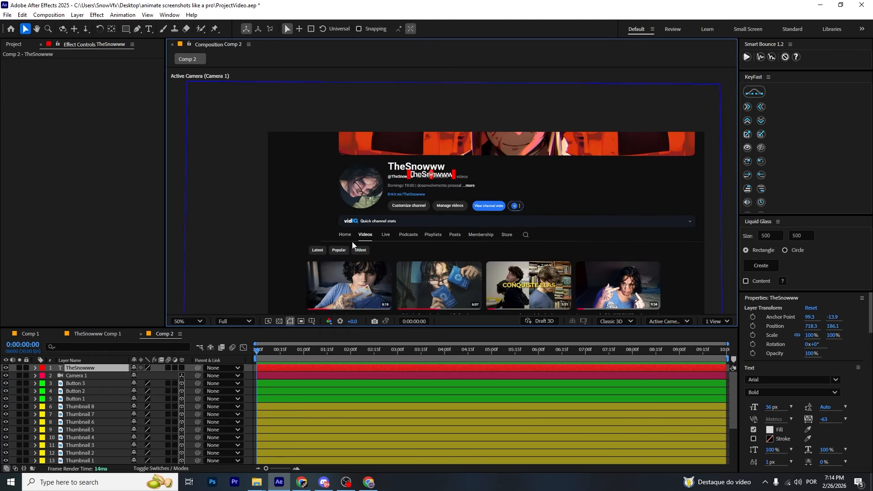
{"action": "key", "text": "ctrl+Home"}
{"action": "left_click_drag", "start_coordinate": [385, 239], "coordinate": [318, 196]}
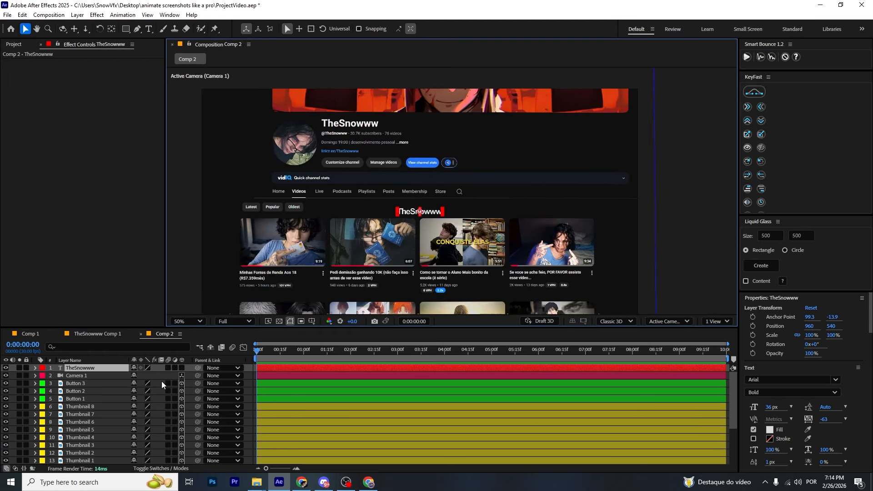
Scale the TheSnowww text layer to 310% and pre-compose it
{"action": "key", "text": "s"}
{"action": "left_click_drag", "start_coordinate": [154, 376], "coordinate": [265, 376]}
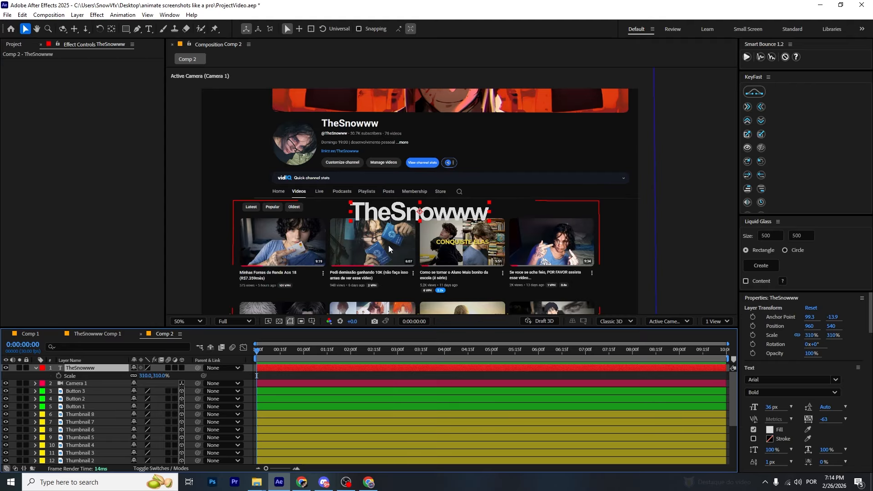
{"action": "key", "text": "ctrl+shift+c"}
{"action": "left_click", "coordinate": [482, 310]}
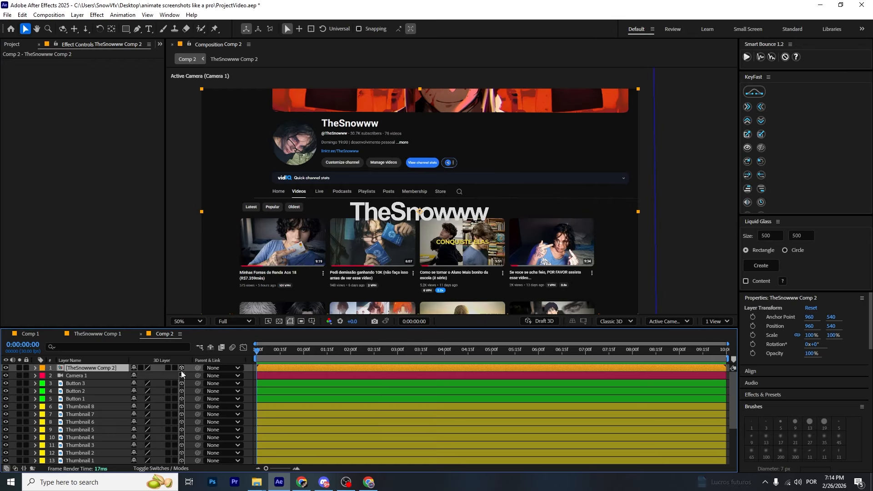
Make the TheSnowww precomp a 3D layer and move it up onto the channel header
{"action": "left_click", "coordinate": [181, 368]}
{"action": "scroll", "coordinate": [339, 255], "scroll_direction": "down", "scroll_amount": 2}
{"action": "left_click_drag", "start_coordinate": [420, 275], "coordinate": [423, 156]}
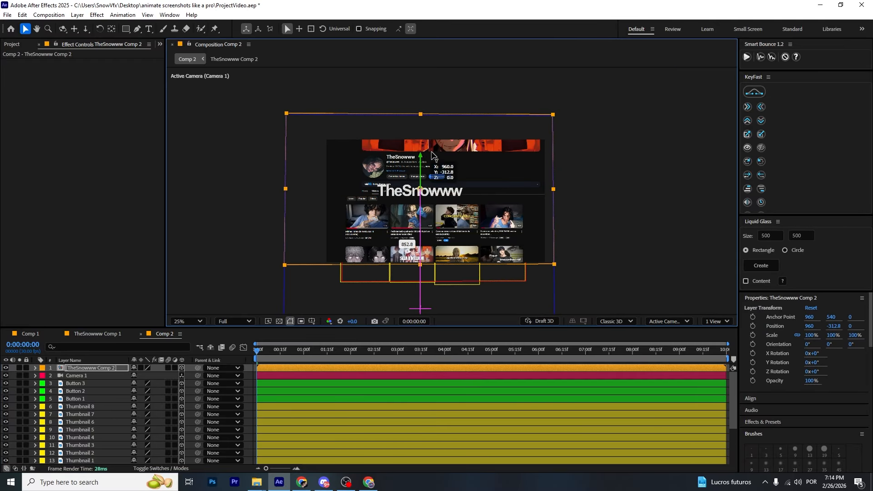
{"action": "scroll", "coordinate": [450, 191], "scroll_direction": "up", "scroll_amount": 3}
{"action": "left_click_drag", "start_coordinate": [240, 95], "coordinate": [373, 206]}
Scale the TheSnowww precomp to 33% and align it over the channel title in the screenshot
{"action": "key", "text": "s"}
{"action": "left_click_drag", "start_coordinate": [147, 376], "coordinate": [113, 376]}
{"action": "left_click_drag", "start_coordinate": [397, 268], "coordinate": [311, 148]}
{"action": "scroll", "coordinate": [334, 179], "scroll_direction": "up", "scroll_amount": 1}
{"action": "left_click_drag", "start_coordinate": [342, 185], "coordinate": [407, 239]}
{"action": "left_click_drag", "start_coordinate": [156, 376], "coordinate": [160, 376]}
{"action": "left_click_drag", "start_coordinate": [314, 247], "coordinate": [375, 215]}
{"action": "scroll", "coordinate": [331, 231], "scroll_direction": "down", "scroll_amount": 1}
{"action": "scroll", "coordinate": [408, 202], "scroll_direction": "up", "scroll_amount": 1}
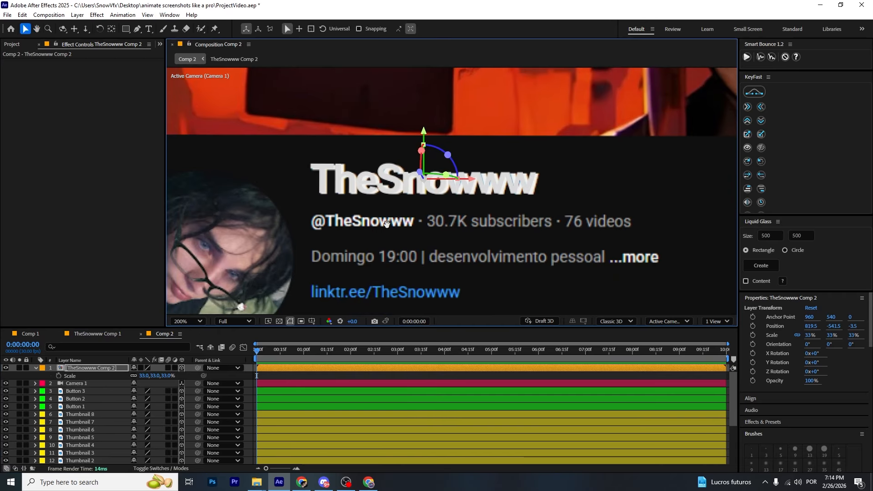
{"action": "left_click", "coordinate": [86, 367]}
{"action": "key", "text": "ctrl+d"}
{"action": "key", "text": "Delete"}
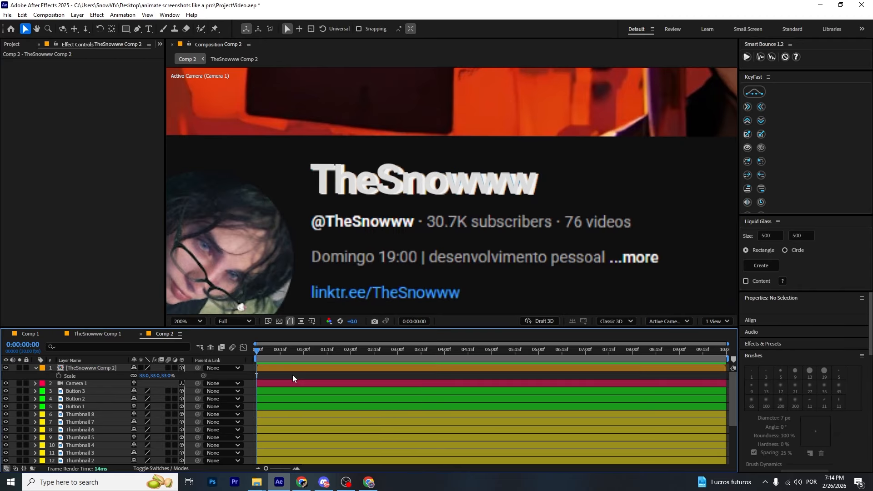
Add a text layer reading "0" in the channel header, below the channel buttons
{"action": "scroll", "coordinate": [397, 282], "scroll_direction": "down", "scroll_amount": 3}
{"action": "key", "text": "ctrl+t"}
{"action": "left_click_drag", "start_coordinate": [442, 253], "coordinate": [416, 236]}
{"action": "left_click", "coordinate": [436, 225]}
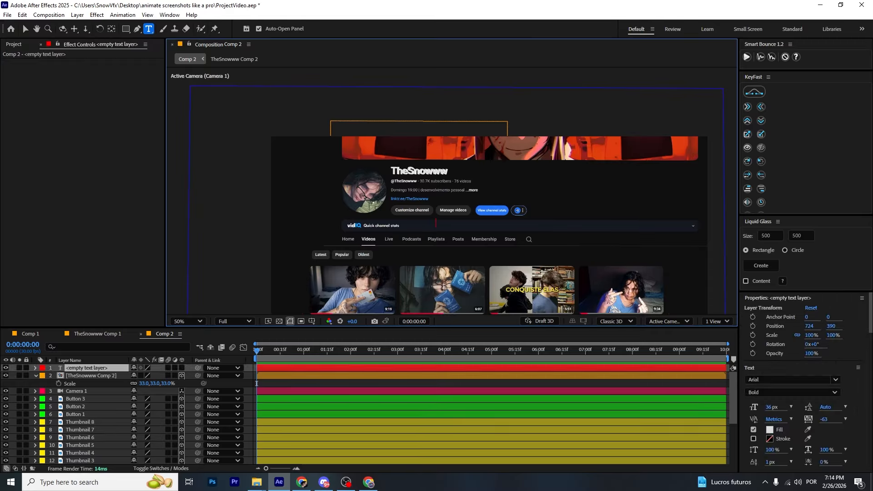
{"action": "type", "text": "0"}
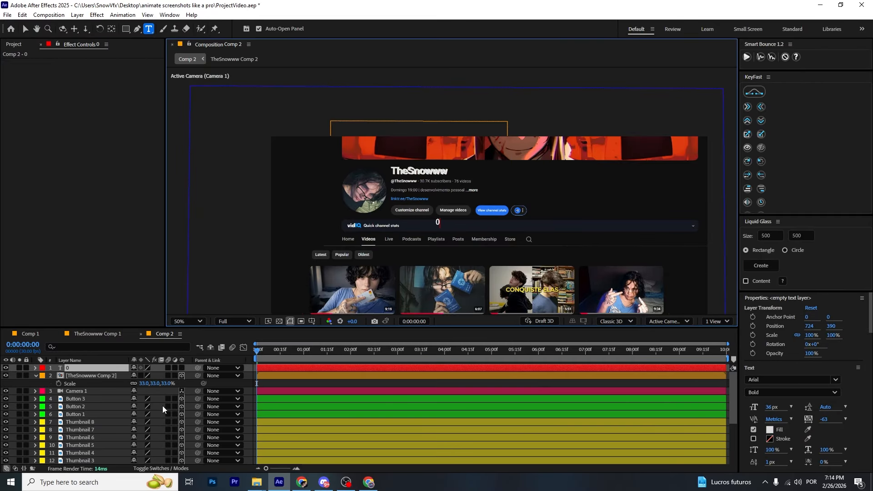
Apply the gg_CounterPro2025 preset to the "0" text layer and move the text near the subscriber line
{"action": "key", "text": "ctrl+space"}
{"action": "type", "text": "gg"}
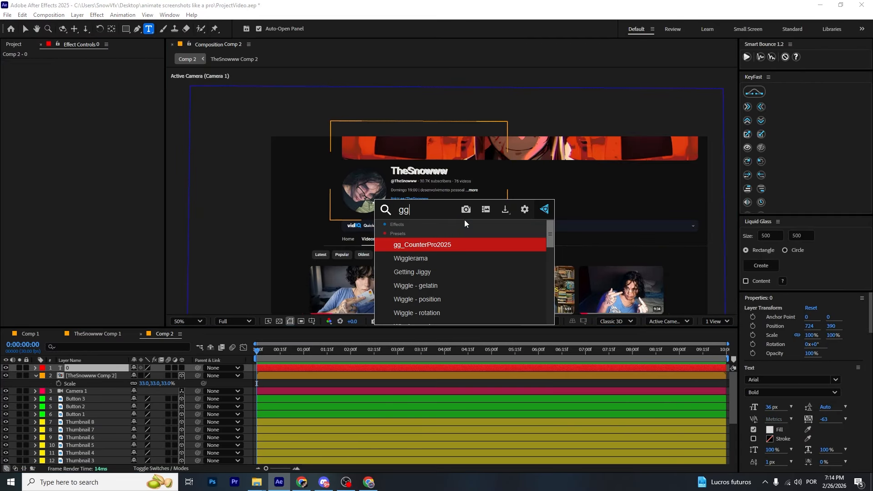
{"action": "key", "text": "Return"}
{"action": "scroll", "coordinate": [454, 214], "scroll_direction": "up", "scroll_amount": 4}
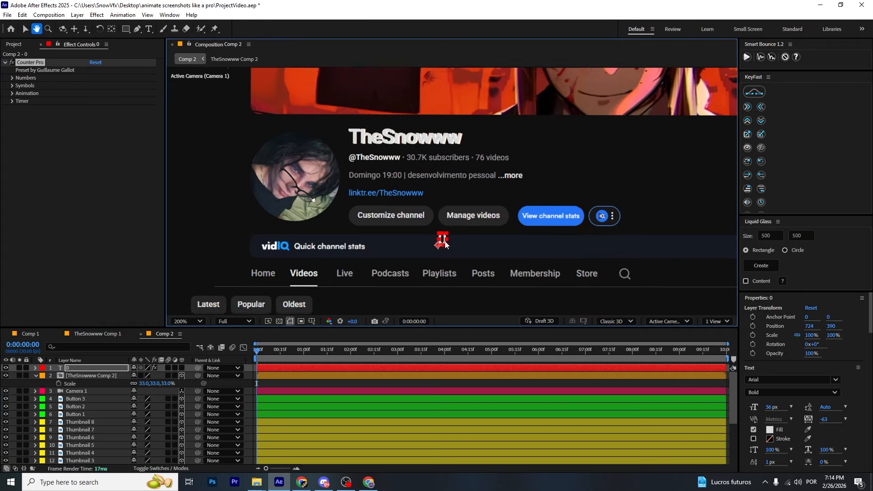
{"action": "left_click_drag", "start_coordinate": [435, 286], "coordinate": [328, 142]}
{"action": "left_click_drag", "start_coordinate": [327, 142], "coordinate": [323, 140]}
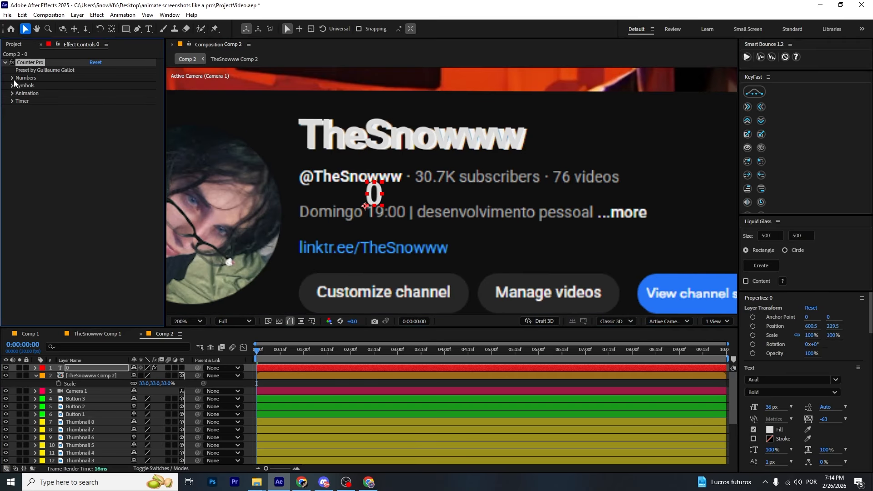
Set the counter's start to 10000 and end to 80000, show its animation settings and preview the count
{"action": "left_click", "coordinate": [13, 78]}
{"action": "left_click", "coordinate": [105, 86]}
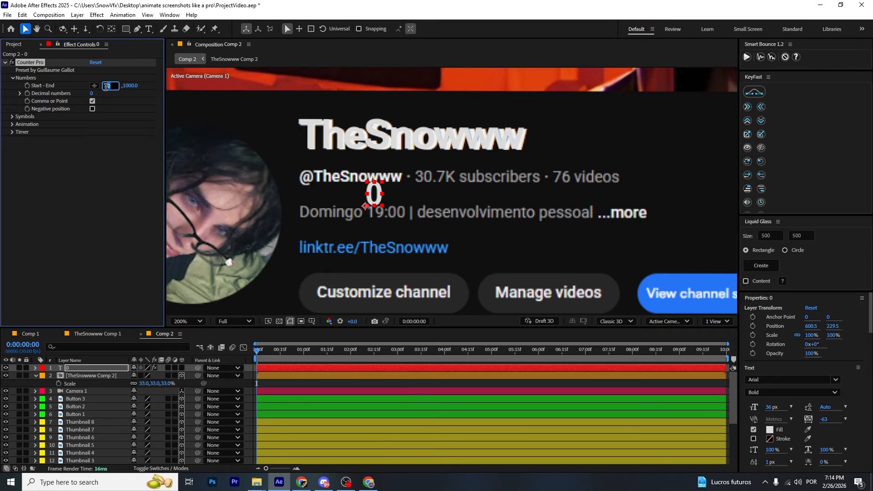
{"action": "type", "text": "10000"}
{"action": "key", "text": "Return"}
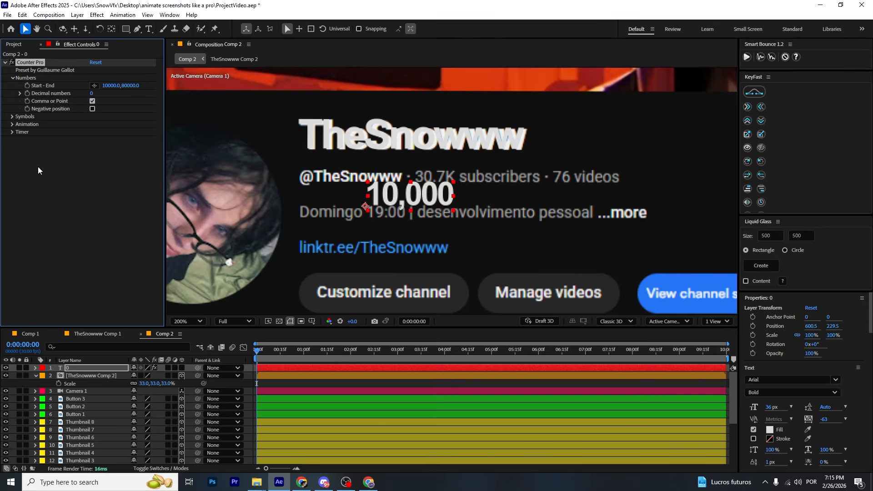
{"action": "left_click", "coordinate": [12, 122]}
{"action": "key", "text": "space"}
{"action": "key", "text": "space"}
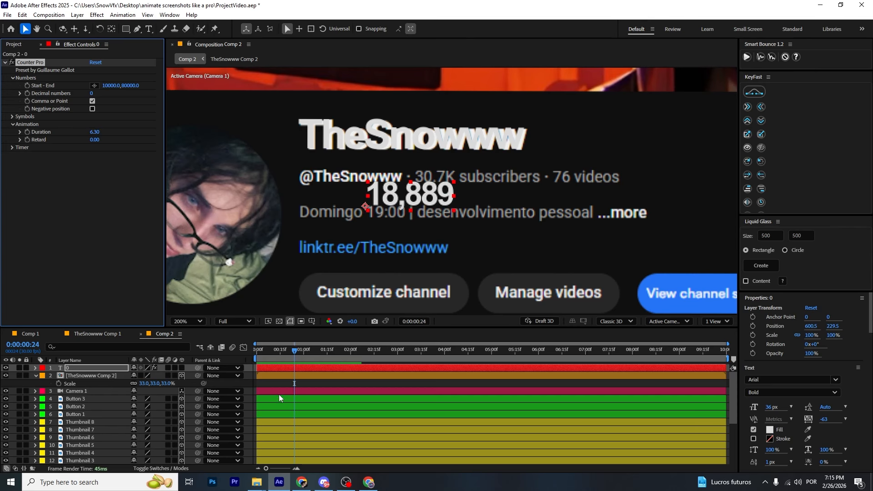
Scale the counter text to 47% and place it over the subscriber count beside the channel handle
{"action": "left_click_drag", "start_coordinate": [291, 350], "coordinate": [252, 351]}
{"action": "key", "text": "s"}
{"action": "left_click_drag", "start_coordinate": [158, 377], "coordinate": [138, 376]}
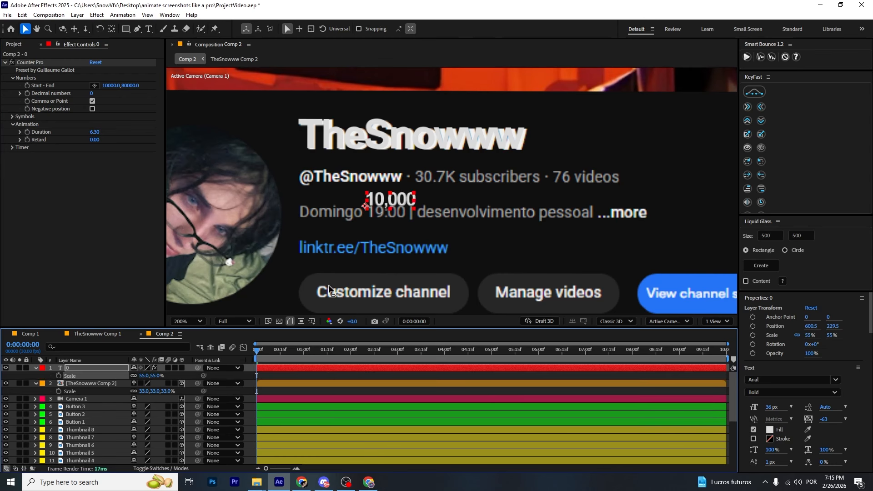
{"action": "scroll", "coordinate": [328, 285], "scroll_direction": "up", "scroll_amount": 1}
{"action": "left_click_drag", "start_coordinate": [419, 234], "coordinate": [397, 264]}
{"action": "left_click_drag", "start_coordinate": [343, 245], "coordinate": [431, 199]}
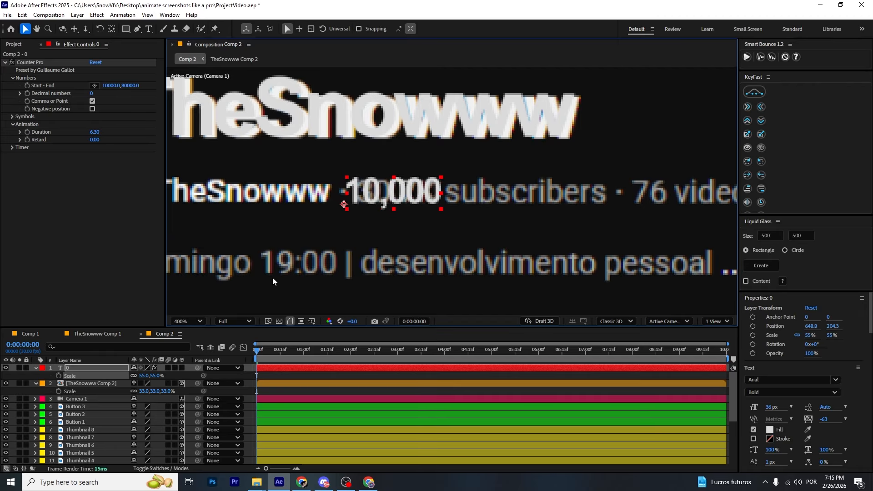
{"action": "left_click_drag", "start_coordinate": [154, 374], "coordinate": [153, 374]}
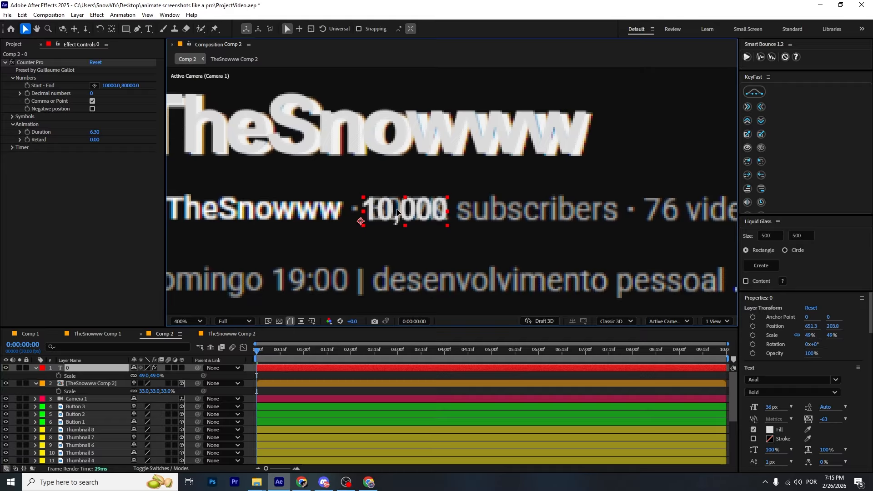
{"action": "left_click_drag", "start_coordinate": [155, 376], "coordinate": [154, 378]}
Duplicate the counter text layer and replace the text of one copy with "K subscribers"
{"action": "key", "text": "ctrl+d"}
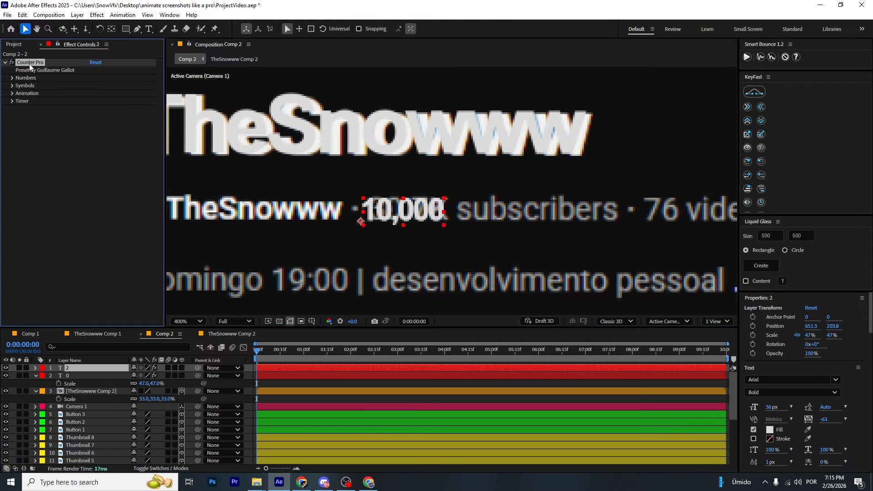
{"action": "double_click", "coordinate": [368, 207]}
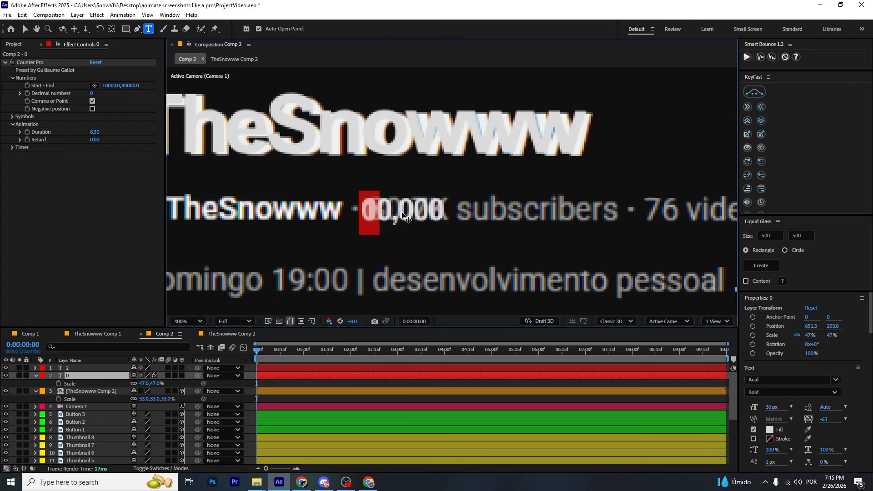
{"action": "type", "text": "K subscribers"}
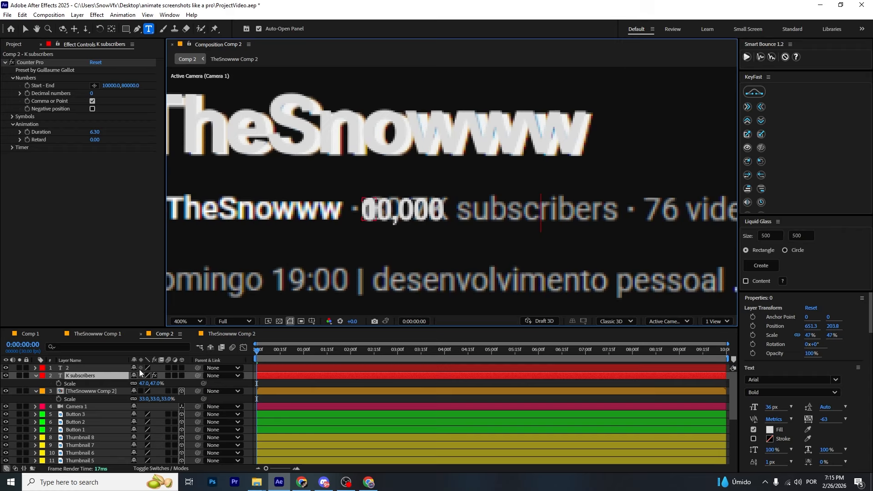
Remove the Counter Pro effect from the K subscribers layer and shift its text right of the counter to X position 706.2
{"action": "left_click_drag", "start_coordinate": [116, 379], "coordinate": [184, 376]}
{"action": "key", "text": "p"}
{"action": "key", "text": "ctrl+z"}
{"action": "left_click", "coordinate": [86, 383]}
{"action": "left_click", "coordinate": [85, 368]}
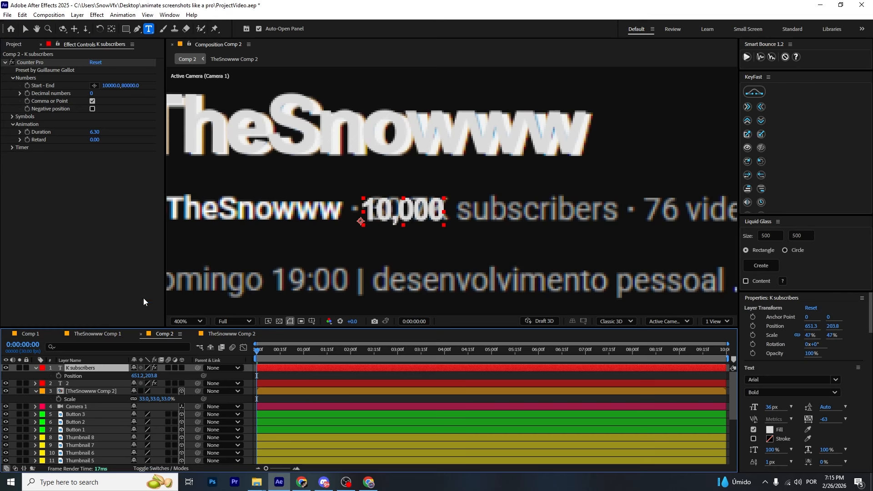
{"action": "left_click", "coordinate": [32, 62]}
{"action": "key", "text": "Delete"}
{"action": "key", "text": "v"}
{"action": "left_click_drag", "start_coordinate": [138, 376], "coordinate": [164, 376]}
Add a third rectangular mask to Dark Gray Solid 2 around the counter and K subscribers text to cover the original subscriber count
{"action": "scroll", "coordinate": [128, 415], "scroll_direction": "down", "scroll_amount": 4}
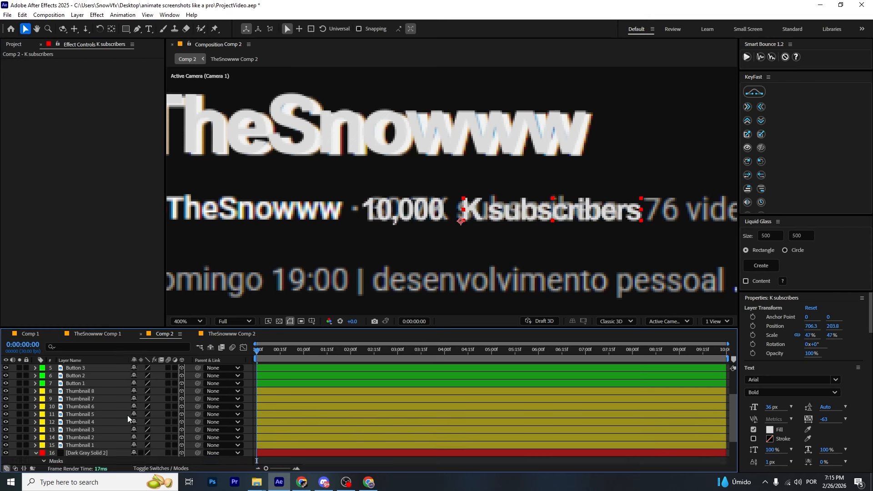
{"action": "left_click", "coordinate": [295, 426]}
{"action": "scroll", "coordinate": [416, 224], "scroll_direction": "down", "scroll_amount": 2}
{"action": "scroll", "coordinate": [414, 225], "scroll_direction": "up", "scroll_amount": 2}
{"action": "left_click_drag", "start_coordinate": [414, 225], "coordinate": [395, 223]}
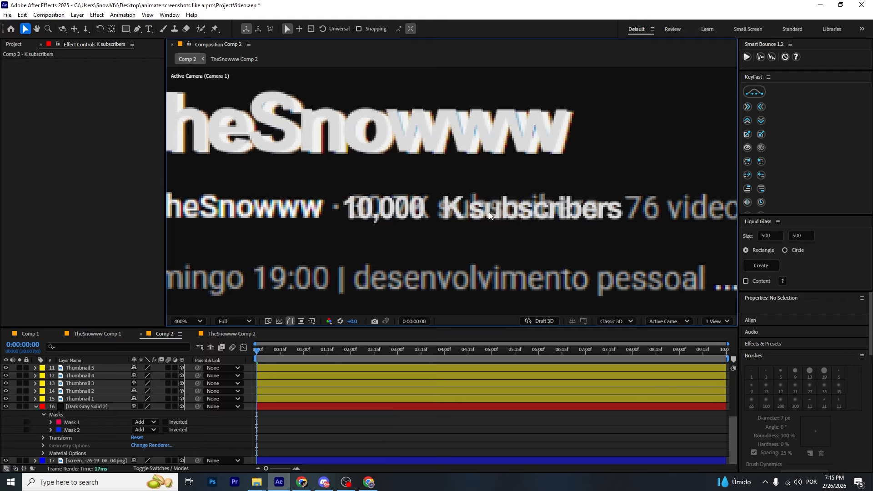
{"action": "left_click", "coordinate": [75, 406]}
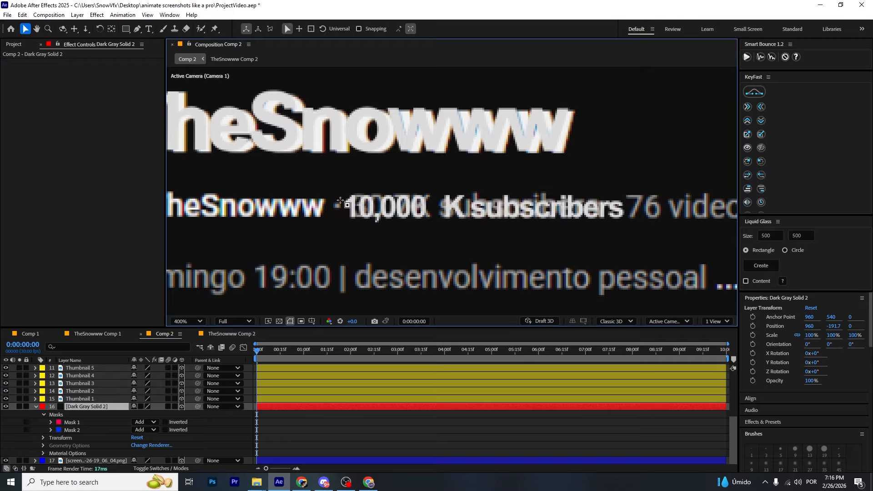
{"action": "key", "text": "q"}
{"action": "left_click_drag", "start_coordinate": [343, 187], "coordinate": [624, 240]}
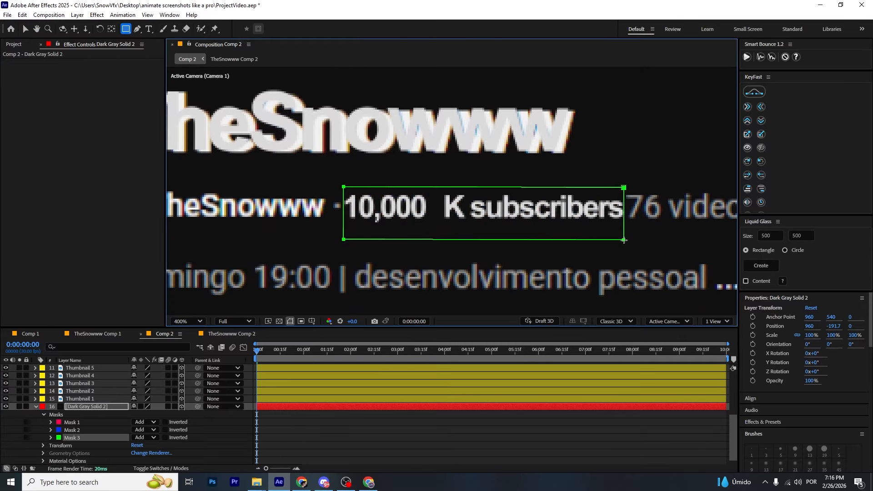
{"action": "left_click", "coordinate": [489, 440]}
{"action": "key", "text": "v"}
Nudge the K subscribers text left to X position 702.2, closer to the counter, and scrub the timeline to check the count
{"action": "scroll", "coordinate": [46, 448], "scroll_direction": "up", "scroll_amount": 5}
{"action": "left_click", "coordinate": [77, 369]}
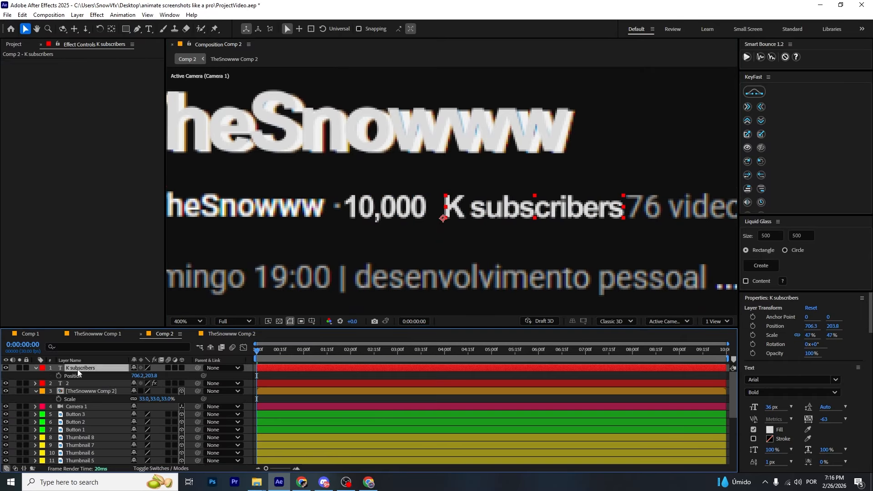
{"action": "key", "text": "Left"}
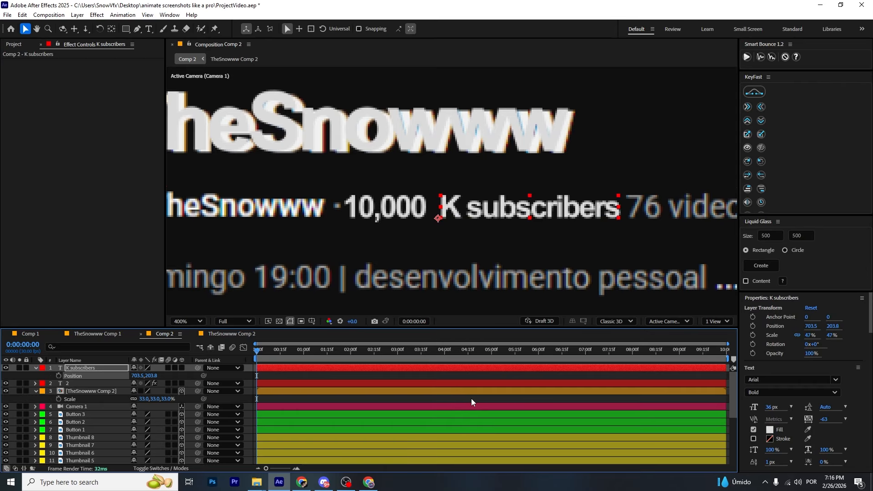
{"action": "key", "text": "Left"}
{"action": "key", "text": "Left"}
{"action": "key", "text": "Left"}
{"action": "key", "text": "Left"}
{"action": "key", "text": "Left"}
{"action": "left_click", "coordinate": [355, 376]}
{"action": "left_click_drag", "start_coordinate": [322, 351], "coordinate": [275, 353]}
{"action": "scroll", "coordinate": [343, 224], "scroll_direction": "down", "scroll_amount": 2}
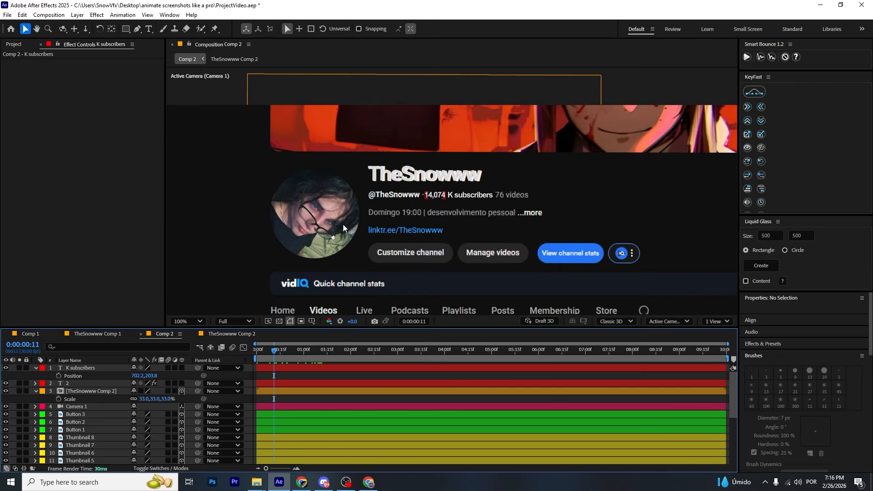